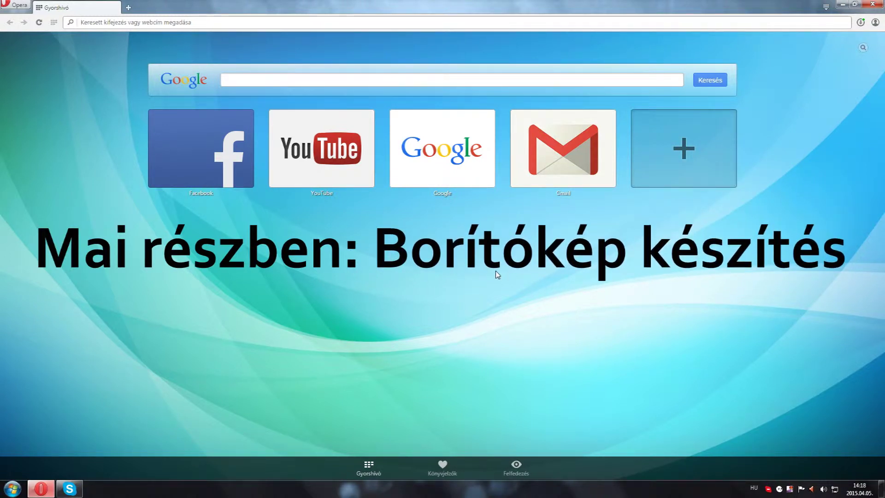
Search Google for pixlr.com and launch the Pixlr Editor web app from the official site
left_click(252, 83)
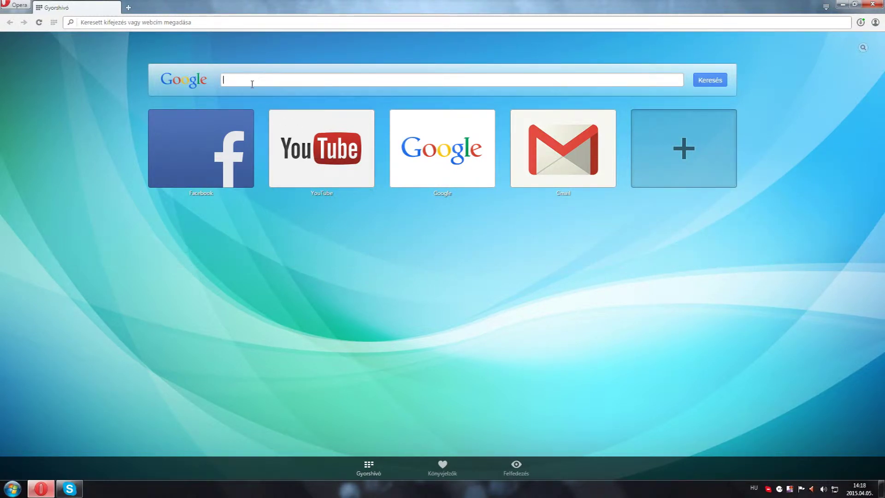
type("pixlr.com")
key("Return")
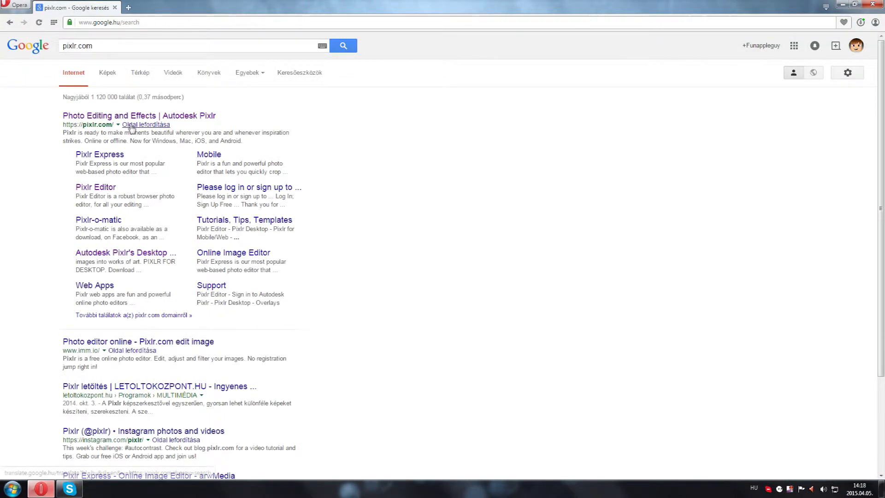
left_click(131, 116)
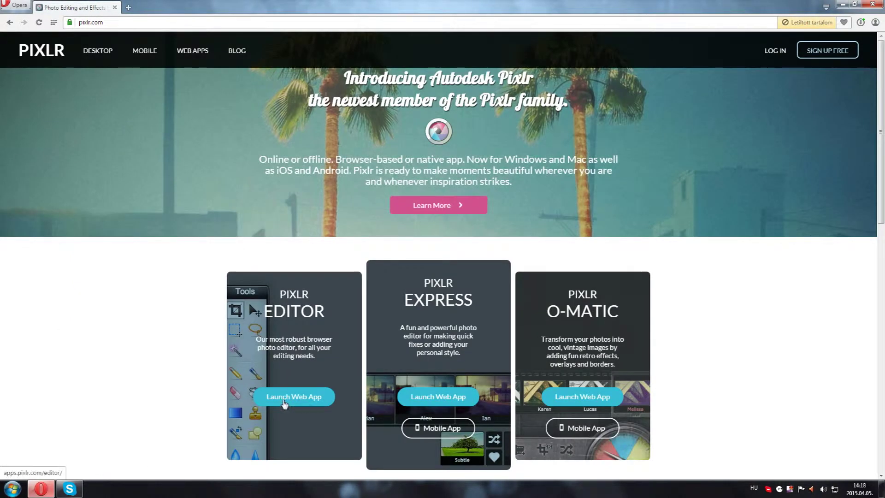
left_click(297, 405)
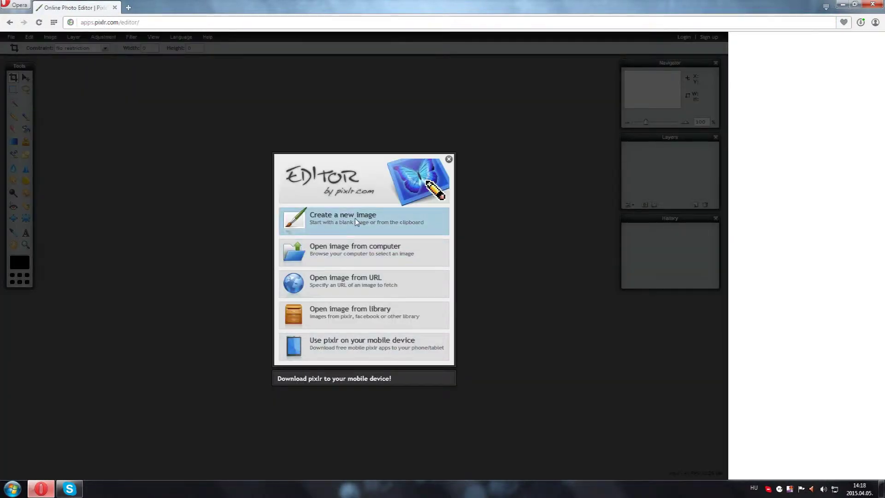
left_click(356, 222)
type("logo")
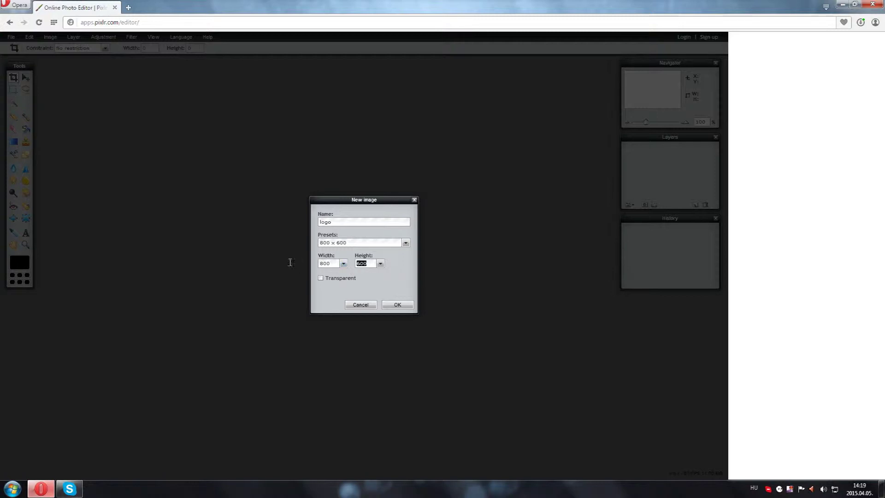
Create a new blank 2560 × 1440 image named logo
type("800")
type("255")
left_click(398, 304)
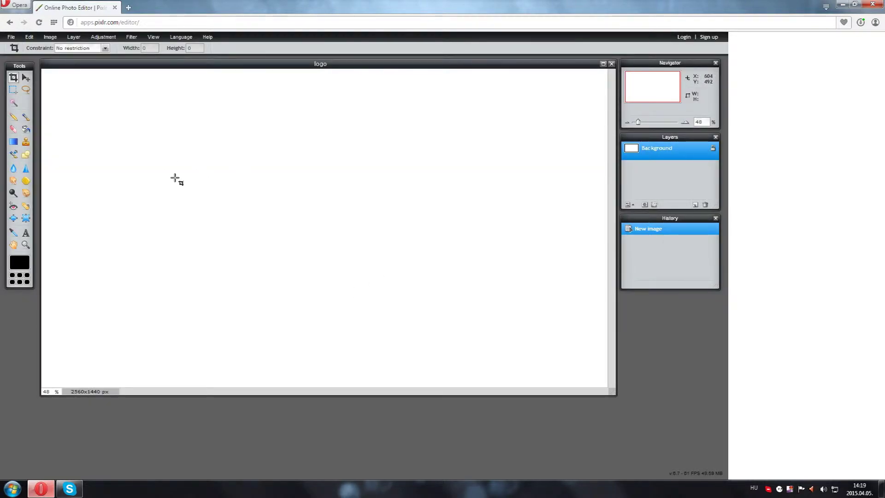
left_click(128, 7)
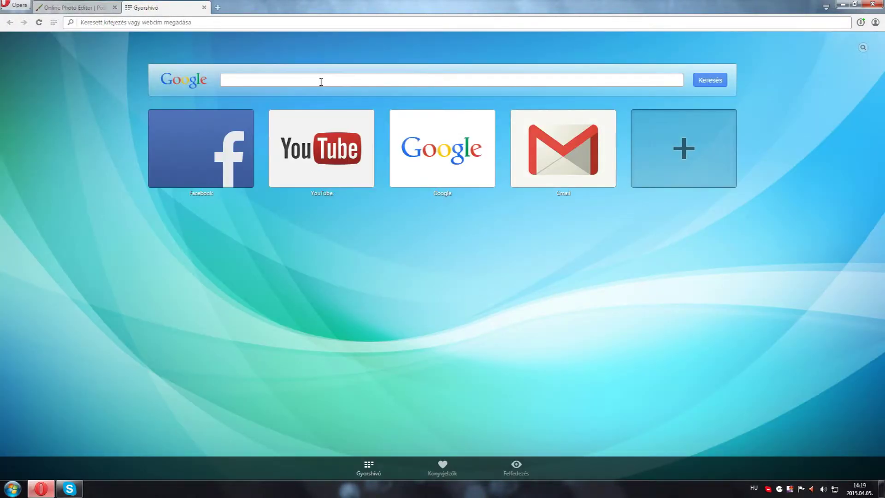
Search Google Images for 'icon png'
left_click(320, 82)
type("icon png")
key("Return")
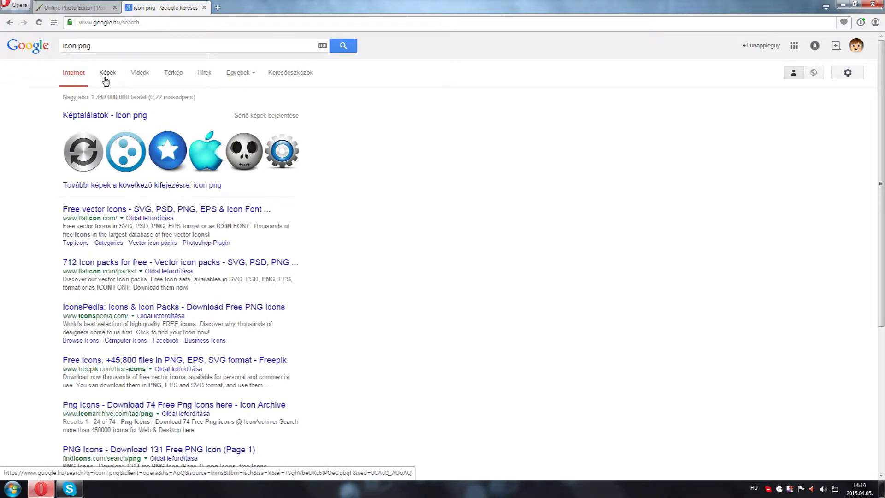
left_click(106, 80)
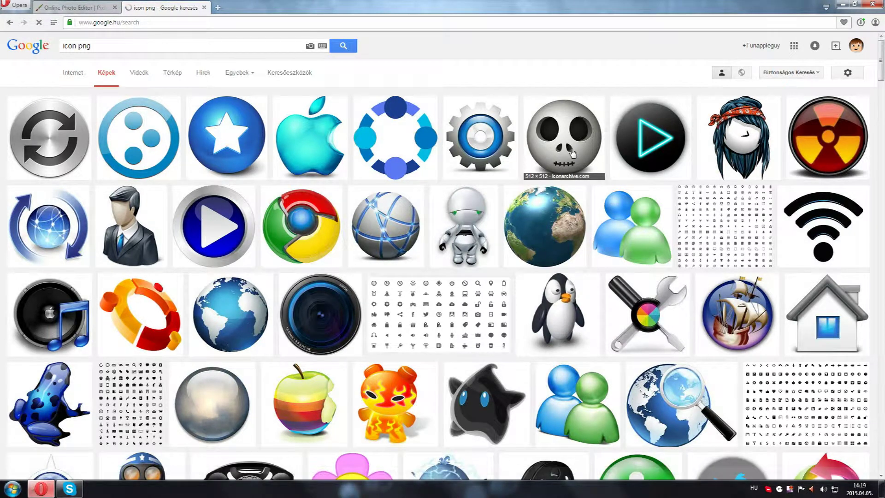
Save the play button icon as 1211813364.png and return to the Pixlr tab
left_click(571, 152)
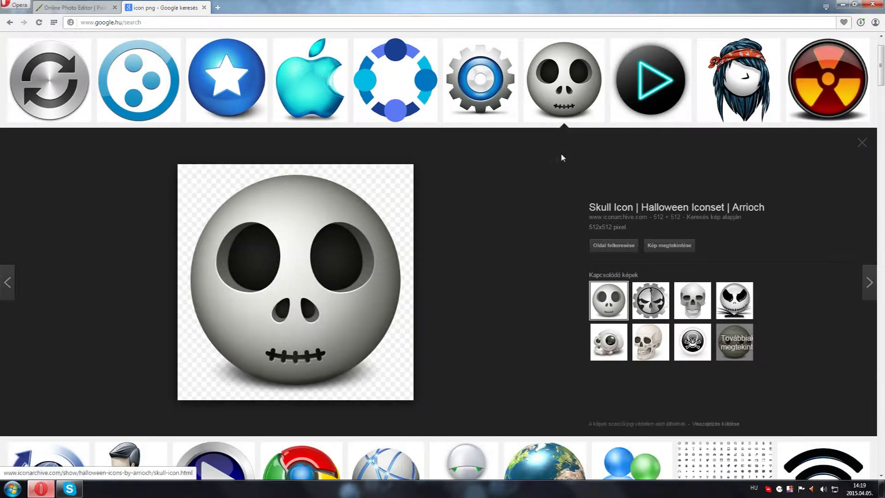
left_click(650, 80)
right_click(312, 285)
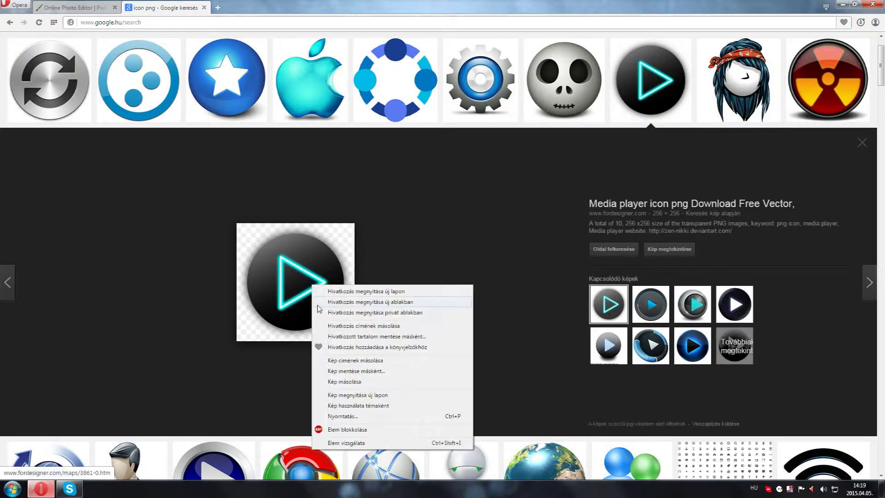
left_click(353, 370)
left_click(347, 267)
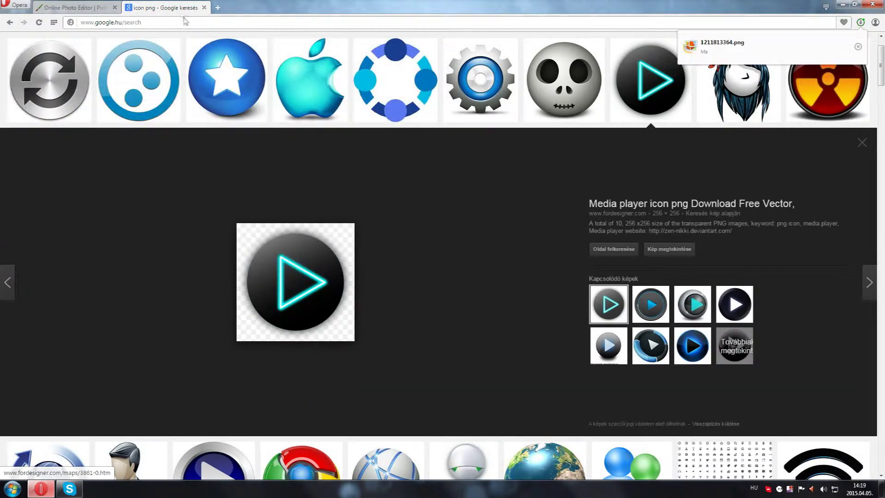
left_click(113, 8)
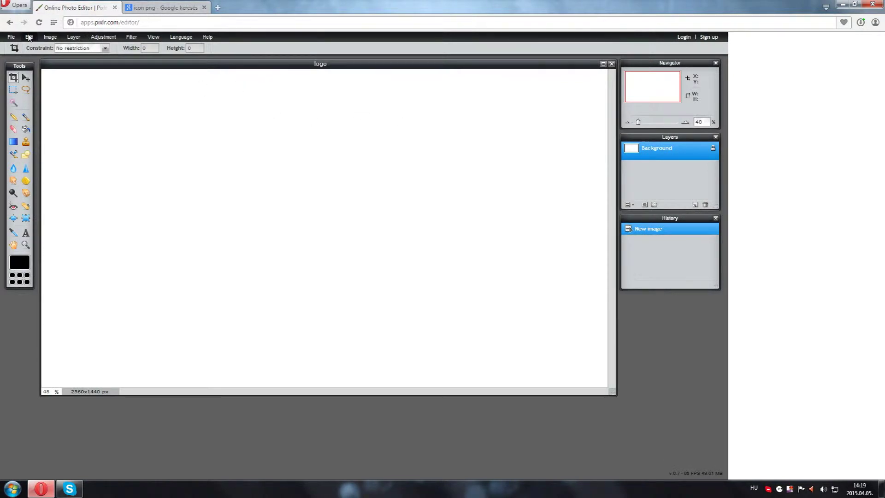
Open 1211813364.png in Pixlr Editor and move its window toward the centre
left_click(10, 37)
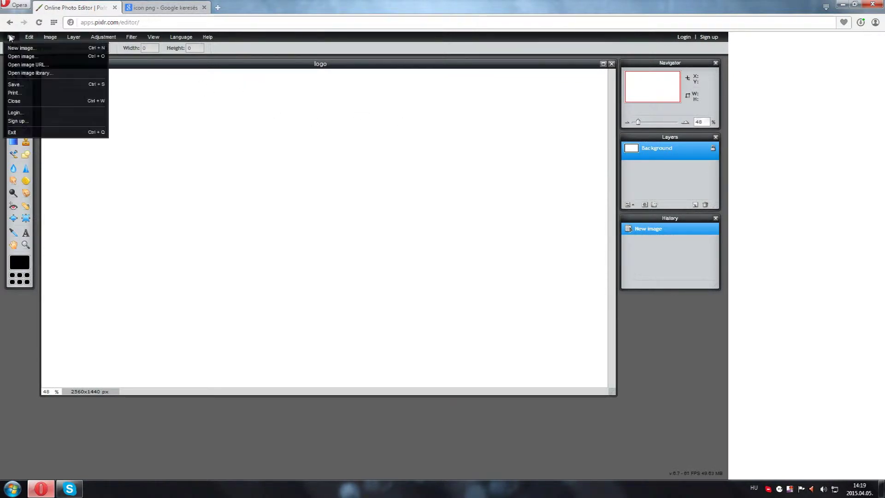
left_click(21, 57)
left_click(172, 122)
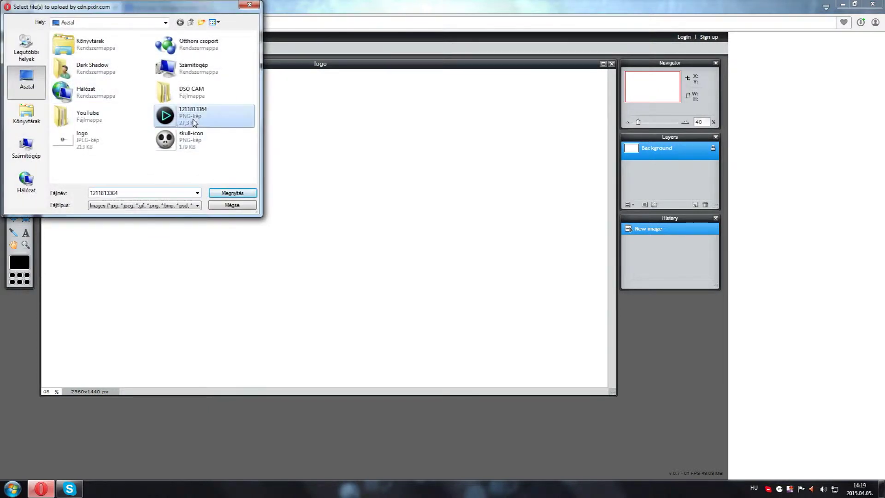
left_click(231, 194)
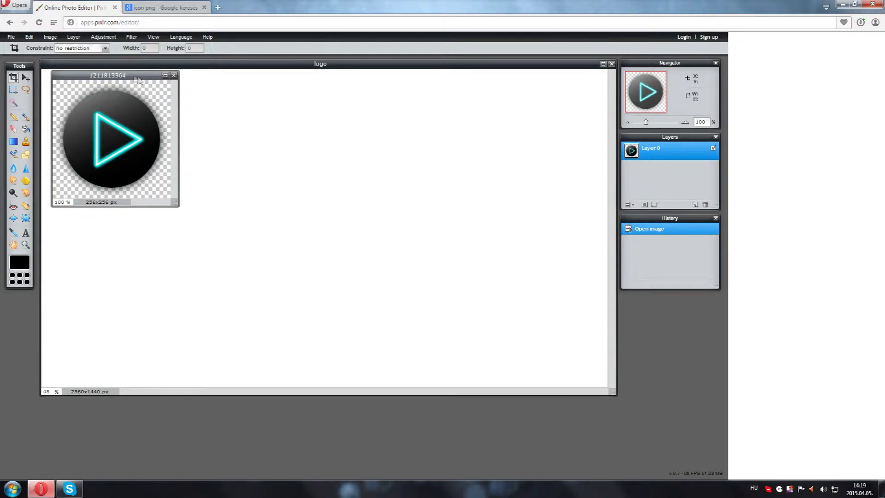
left_click_drag(136, 76, 315, 140)
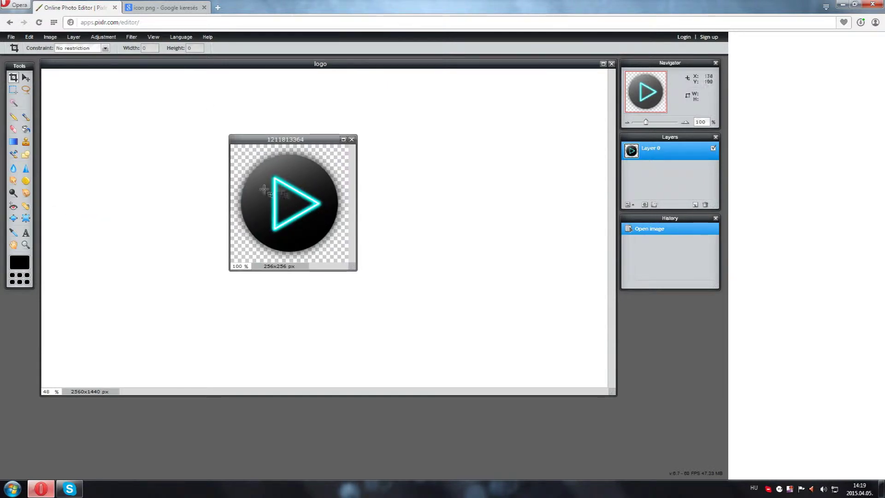
left_click_drag(257, 140, 239, 141)
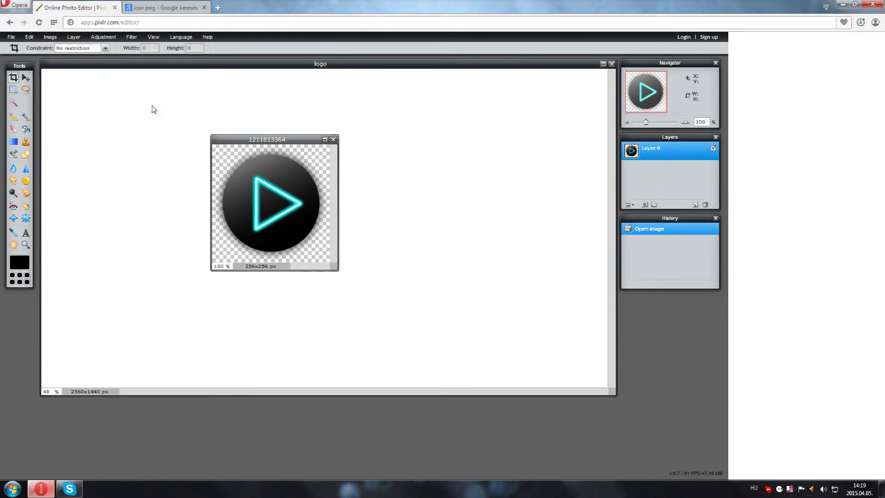
Select the whole play icon image and copy it
left_click(29, 37)
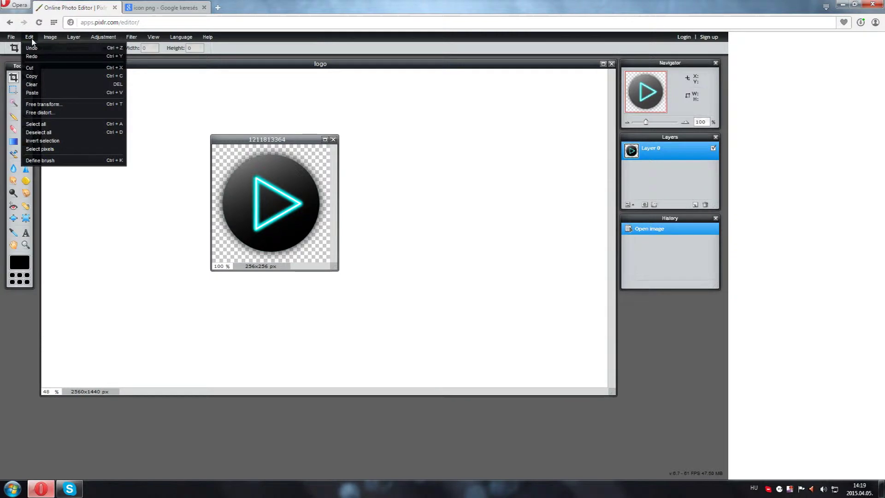
left_click(59, 127)
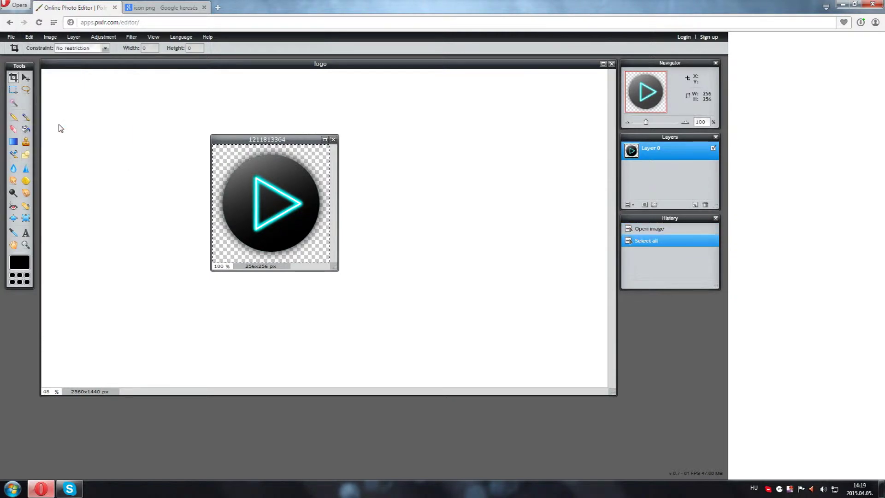
left_click(30, 37)
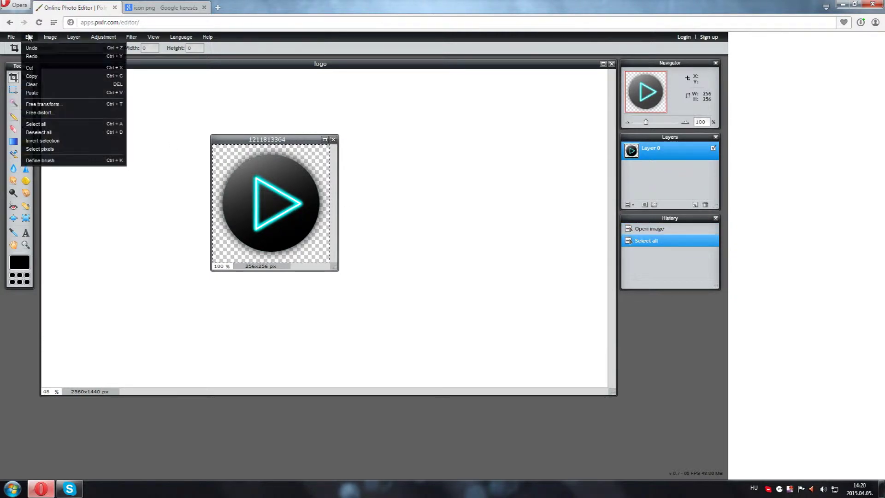
left_click(41, 78)
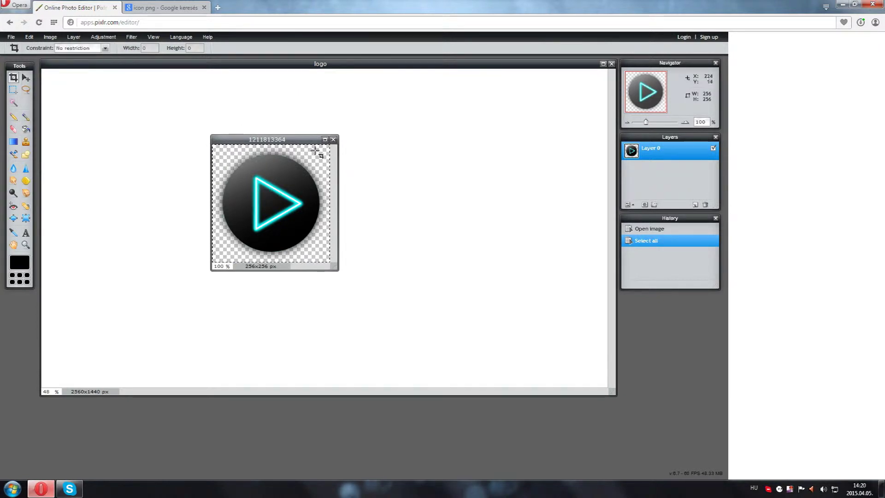
left_click(333, 140)
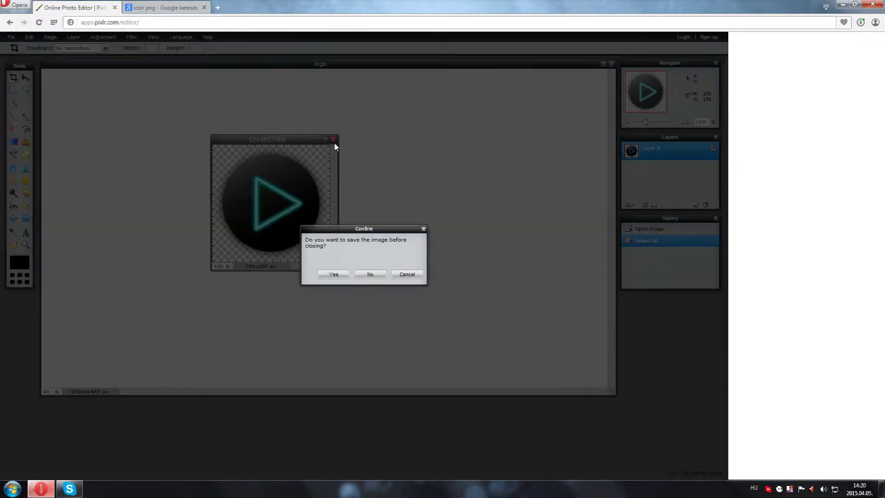
Paste the play icon onto the logo canvas and close the icon image without saving
left_click(410, 276)
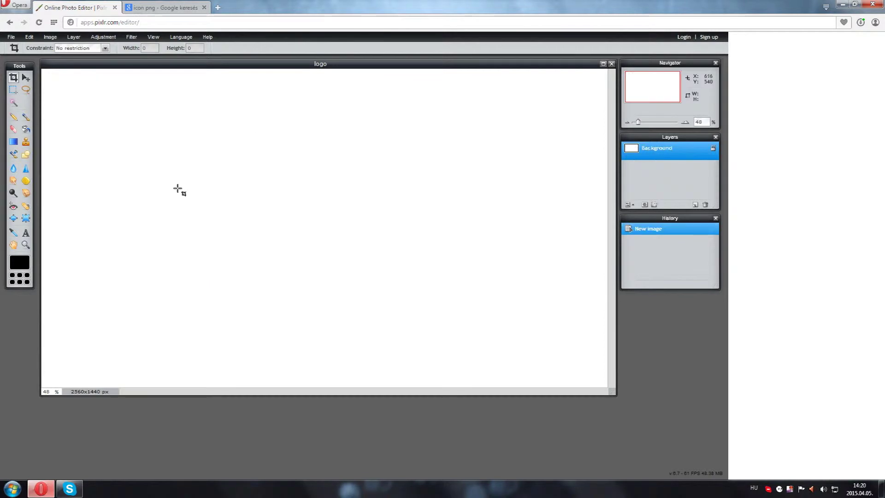
key("ctrl+v")
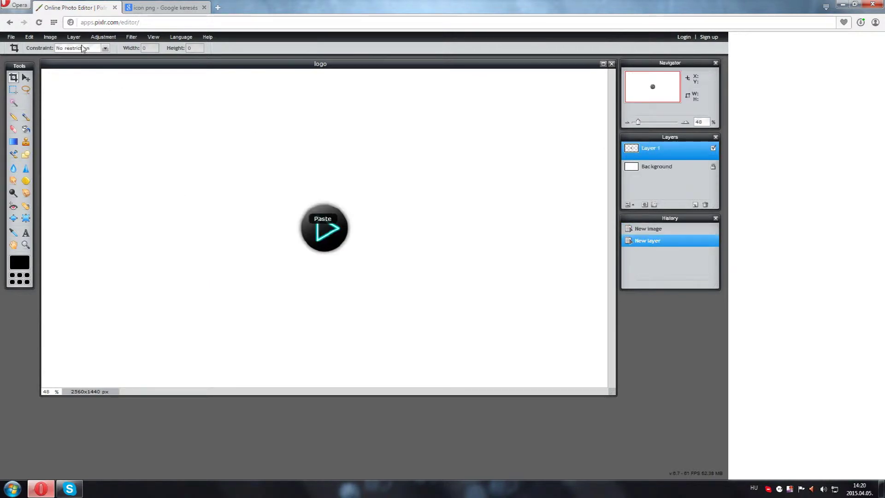
left_click(30, 38)
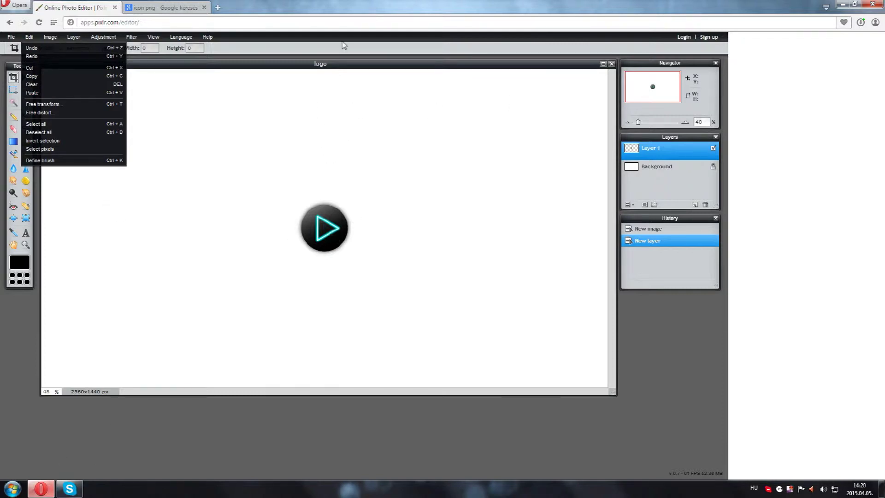
left_click_drag(347, 67, 368, 172)
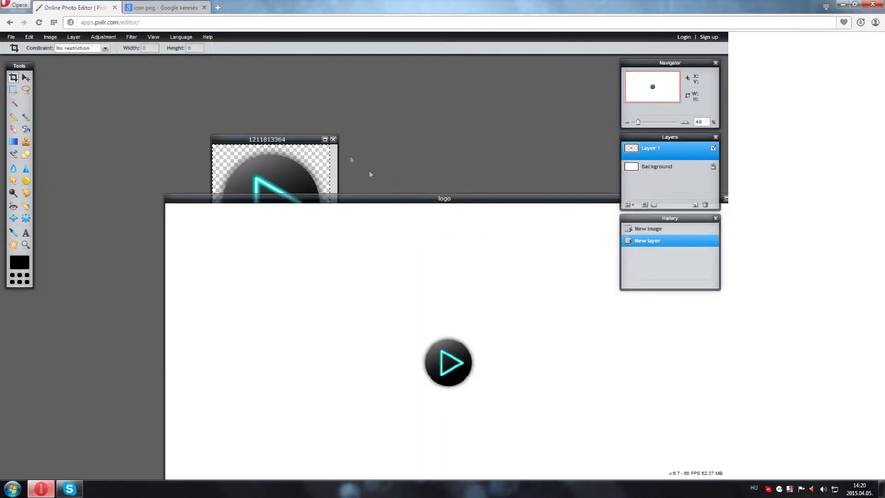
left_click(333, 139)
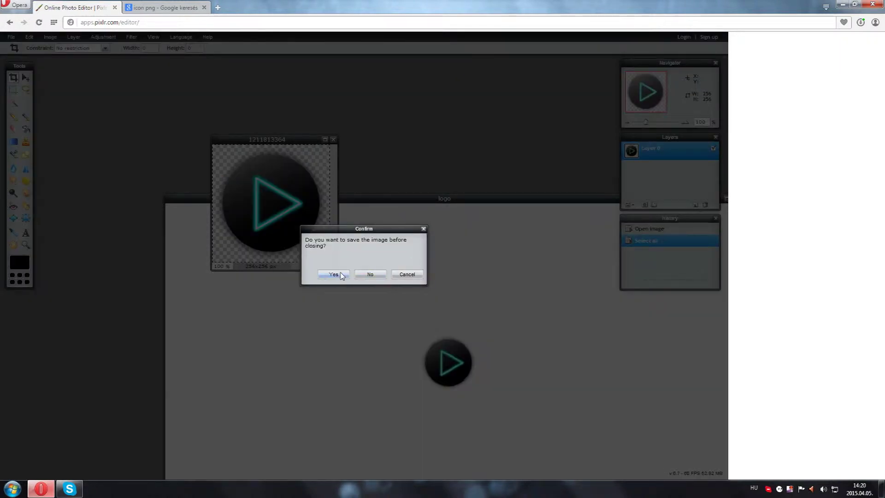
left_click(333, 274)
left_click(466, 325)
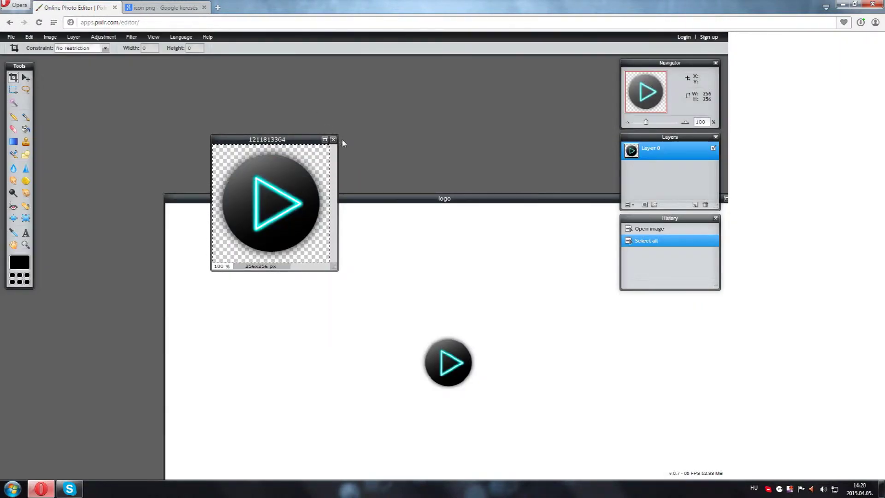
left_click(333, 140)
left_click(382, 272)
Move the logo window up and zoom the canvas to about 49%
left_click_drag(373, 196, 253, 79)
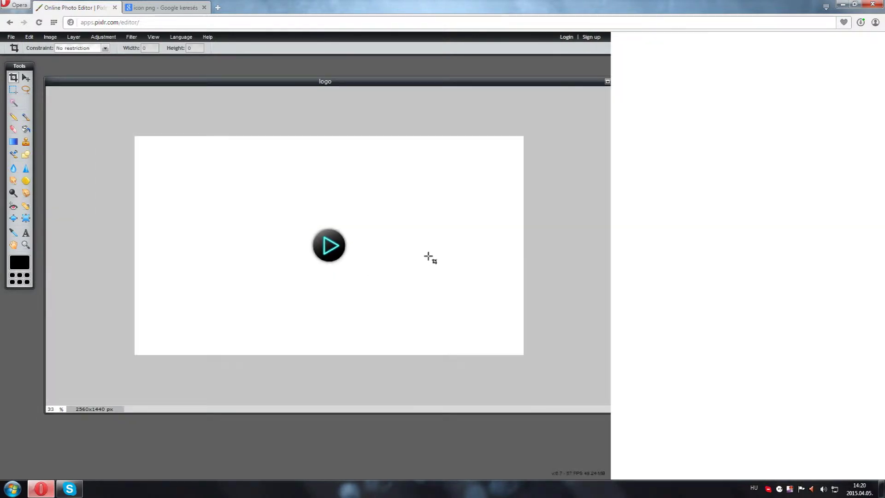
scroll(409, 228, "up", 1)
scroll(397, 216, "up", 2)
scroll(395, 215, "up", 1)
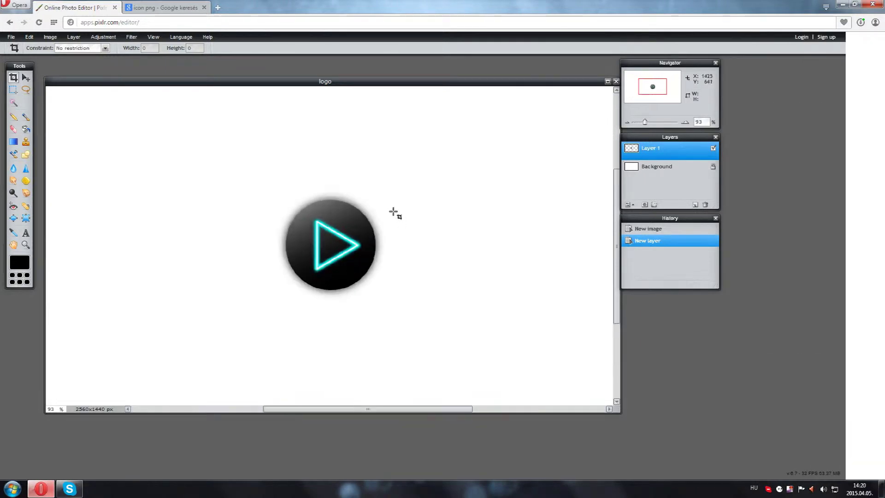
scroll(437, 243, "down", 1)
scroll(444, 250, "down", 1)
scroll(444, 252, "down", 1)
scroll(442, 253, "down", 1)
scroll(438, 257, "up", 1)
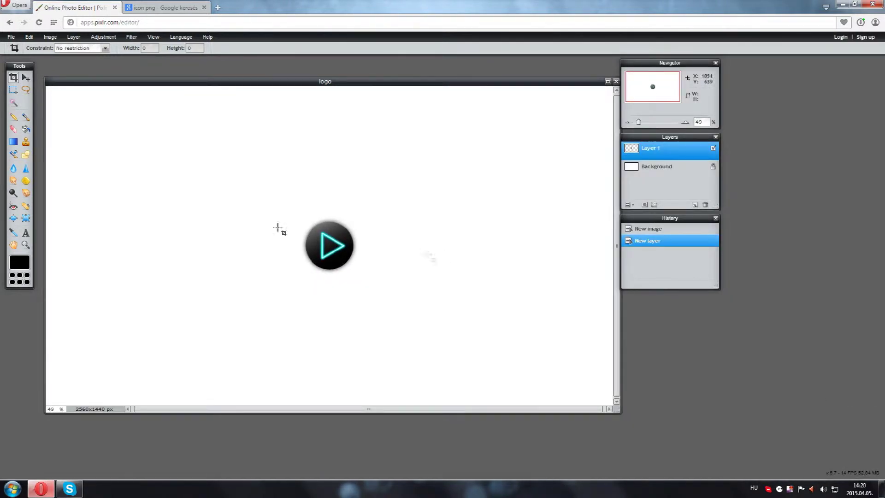
Add 'Ingyen' text beside the play icon in dark grey 2e2e2e
left_click(26, 233)
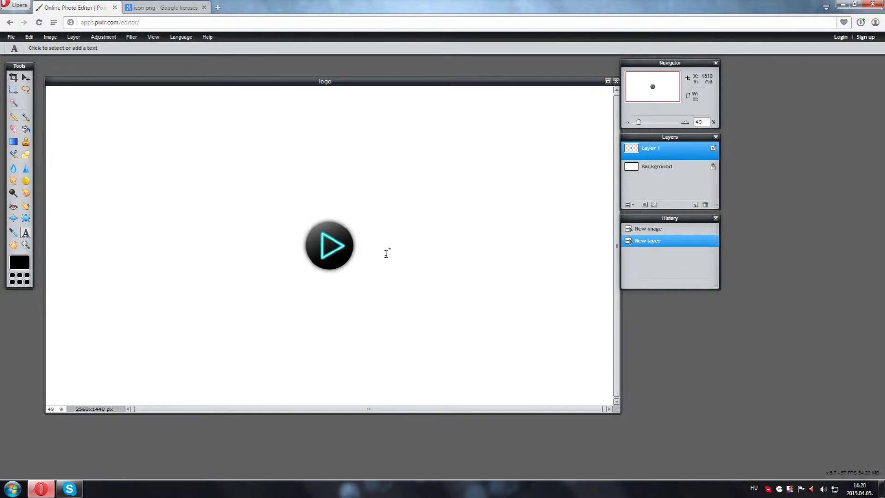
left_click(370, 243)
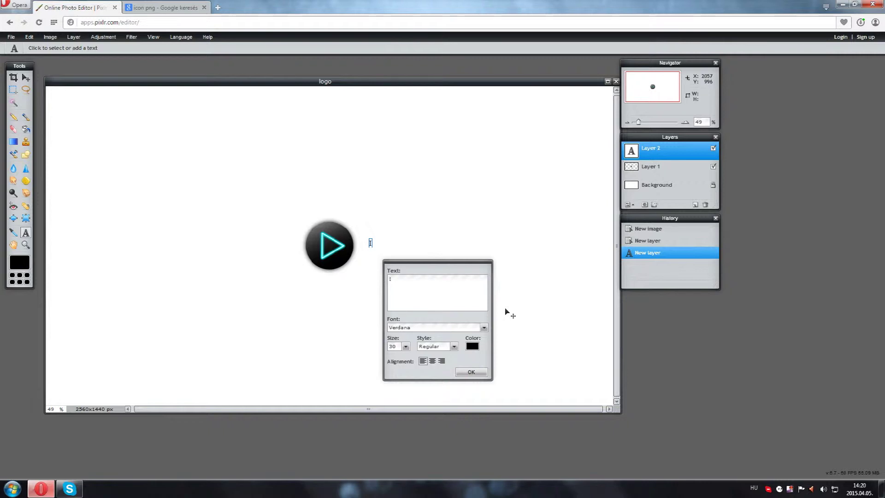
type("Ingyen")
left_click_drag(389, 280, 408, 279)
left_click(472, 346)
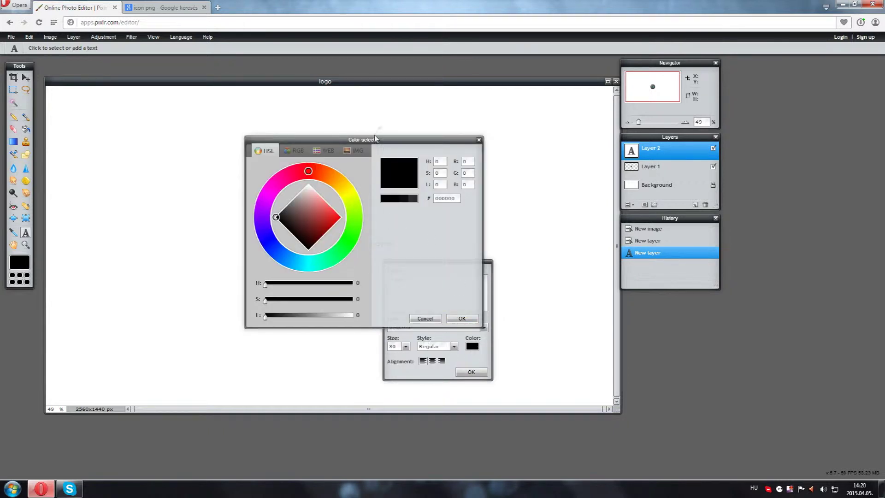
left_click_drag(388, 140, 535, 143)
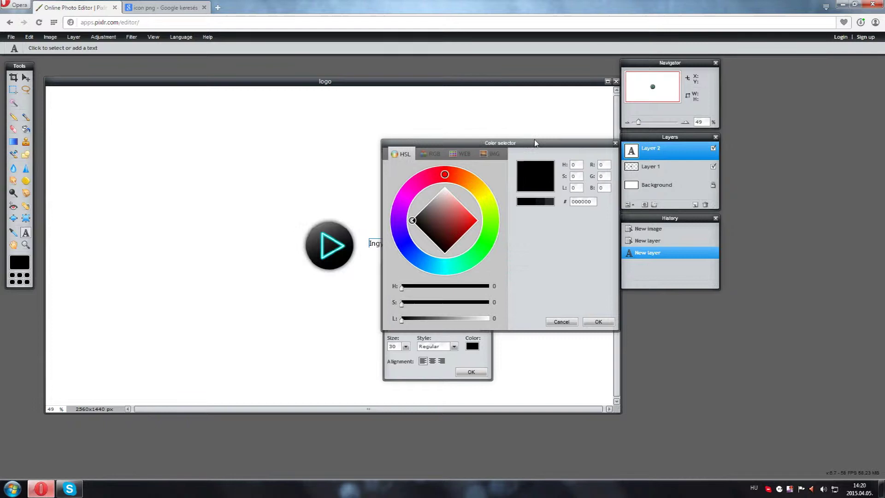
left_click(345, 228)
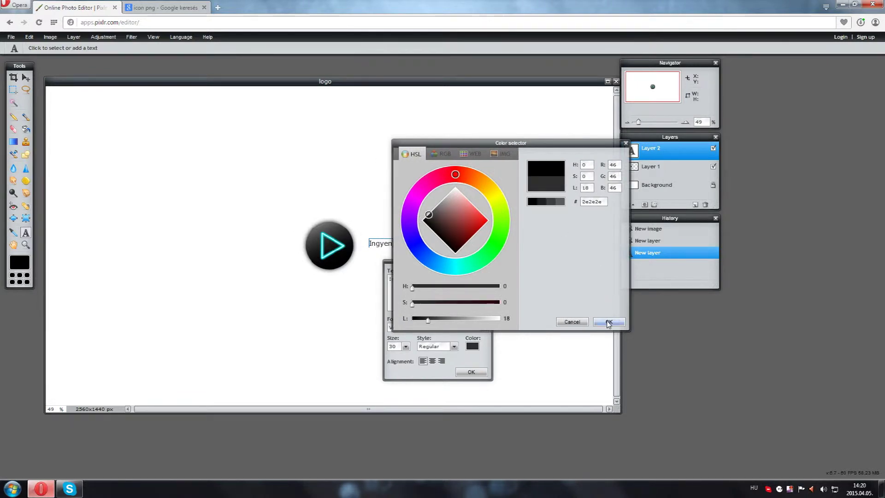
left_click(608, 322)
Set the Ingyen text font to Berlin Sans FB
double_click(427, 278)
left_click(430, 328)
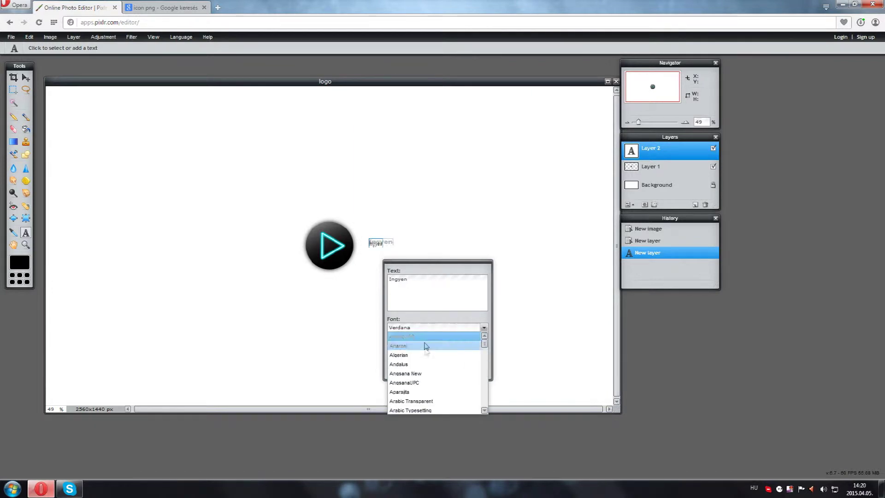
left_click(426, 346)
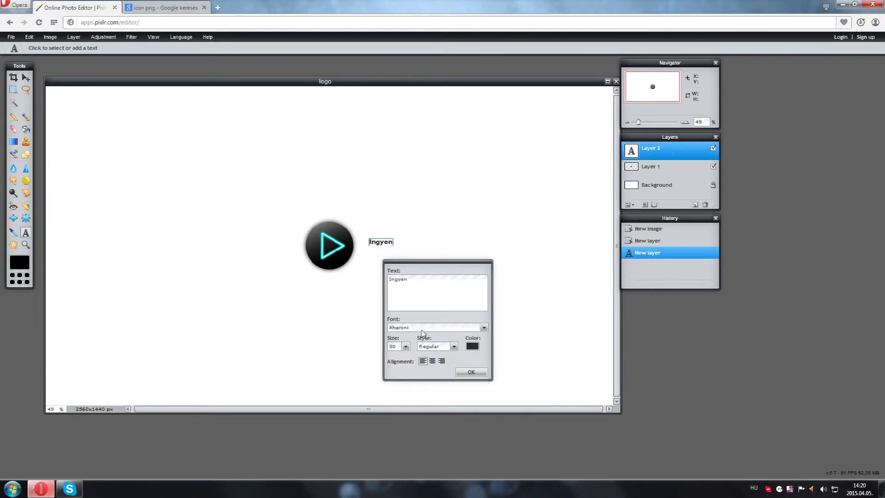
left_click(422, 329)
scroll(428, 359, "down", 5)
scroll(428, 360, "down", 5)
scroll(429, 362, "down", 5)
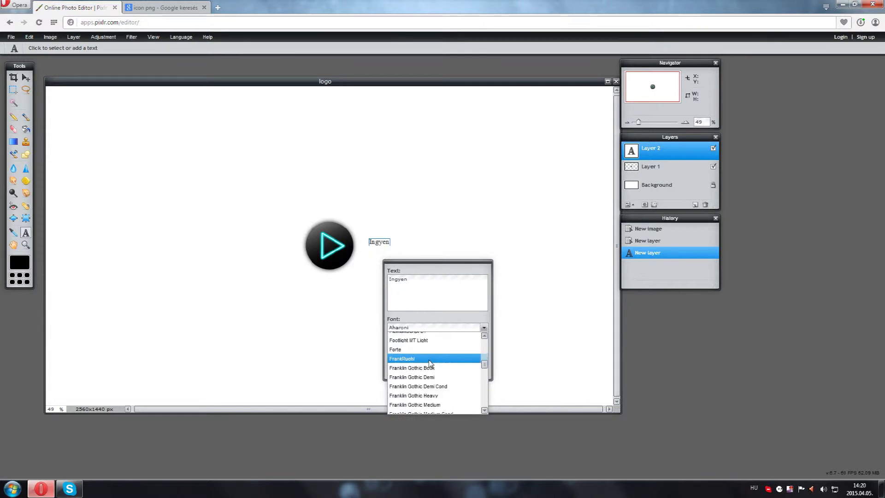
scroll(429, 362, "up", 5)
scroll(430, 361, "up", 5)
scroll(431, 359, "up", 5)
scroll(433, 356, "up", 5)
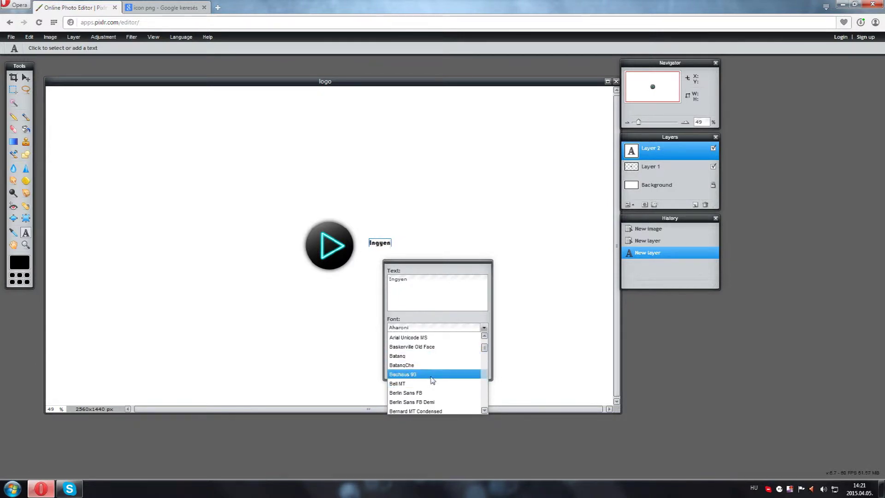
left_click(431, 393)
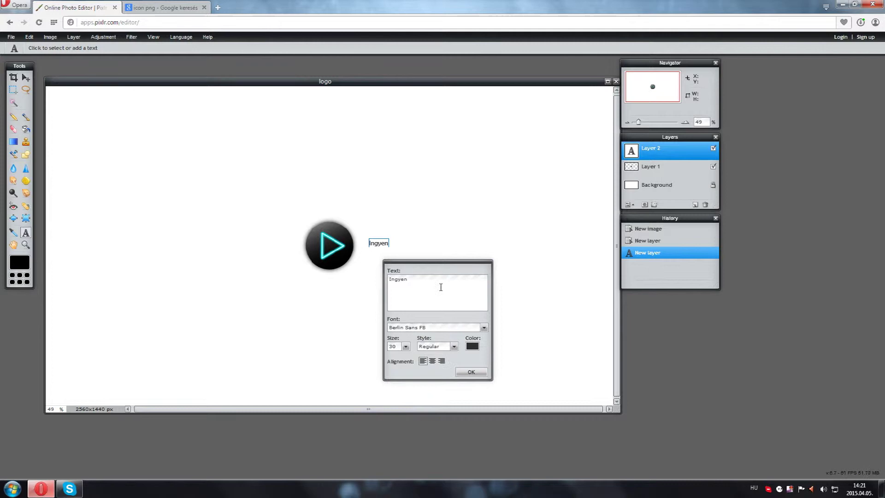
Enlarge Ingyen to size 130, place it next to the icon, and commit it
left_click(406, 346)
left_click_drag(374, 358, 457, 364)
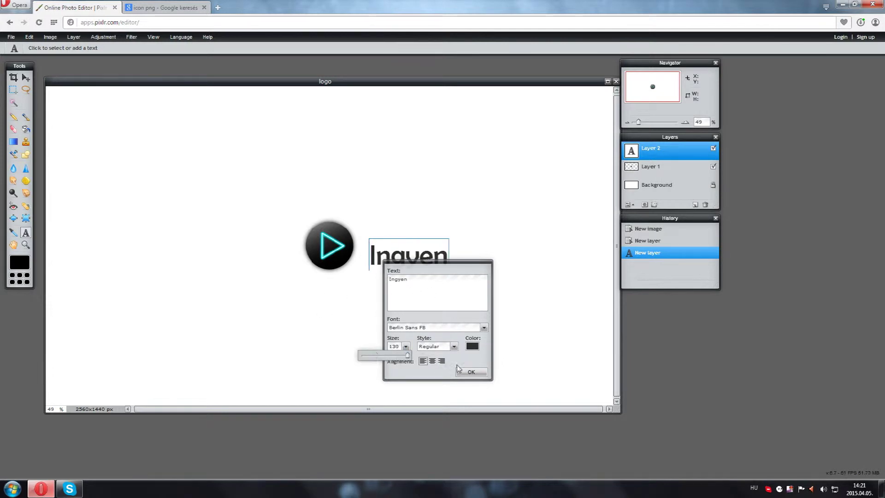
left_click_drag(409, 256, 400, 245)
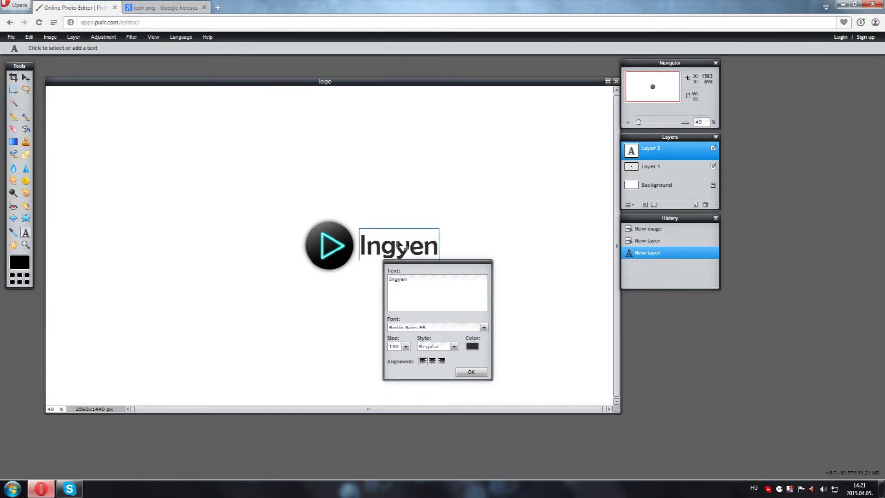
left_click(471, 372)
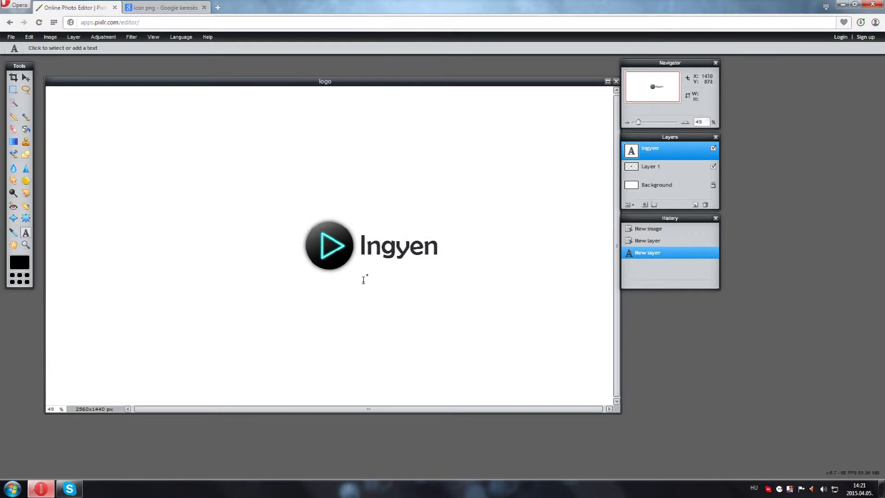
Add 'Borítókép' text coloured with the teal sampled from the play icon
left_click(443, 245)
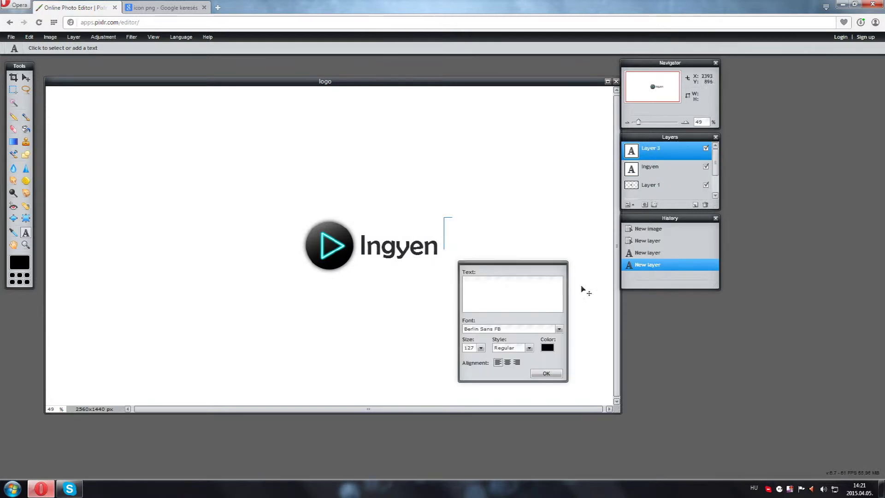
type("Borító")
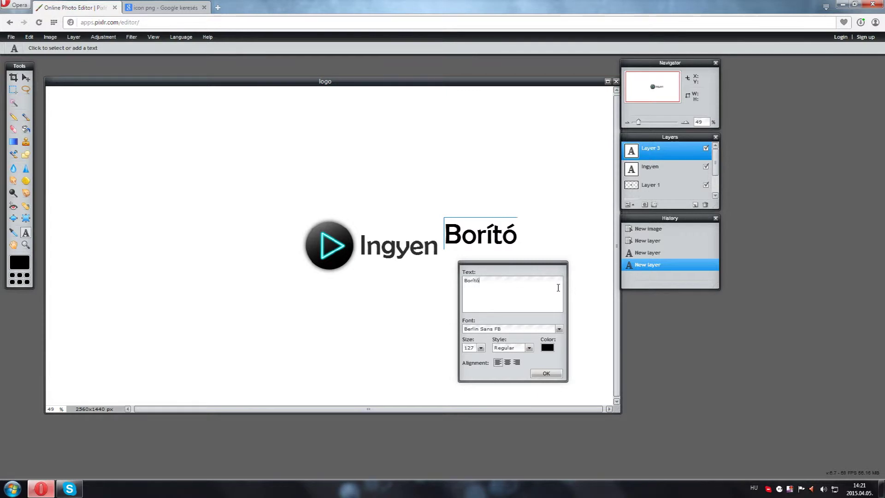
type("kép")
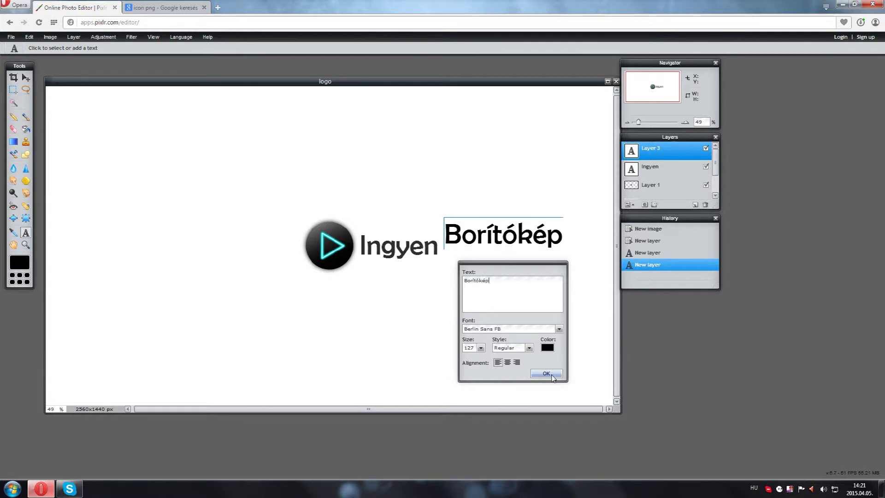
left_click(548, 348)
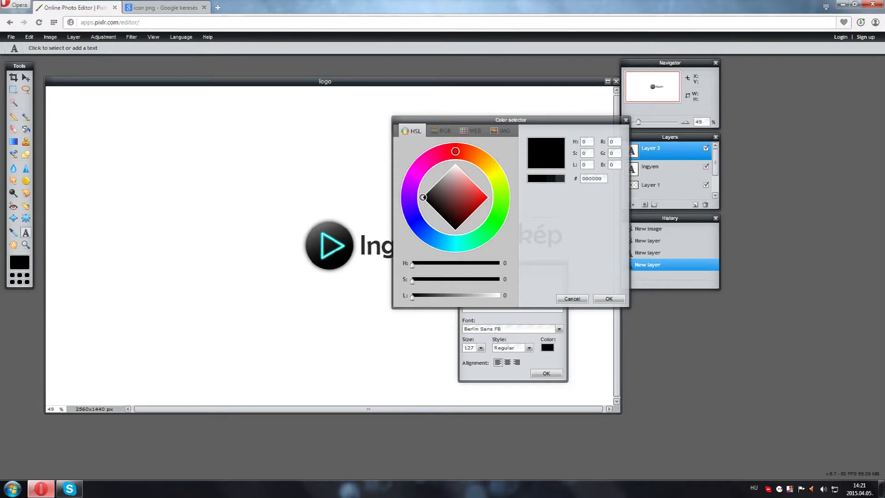
left_click(325, 252)
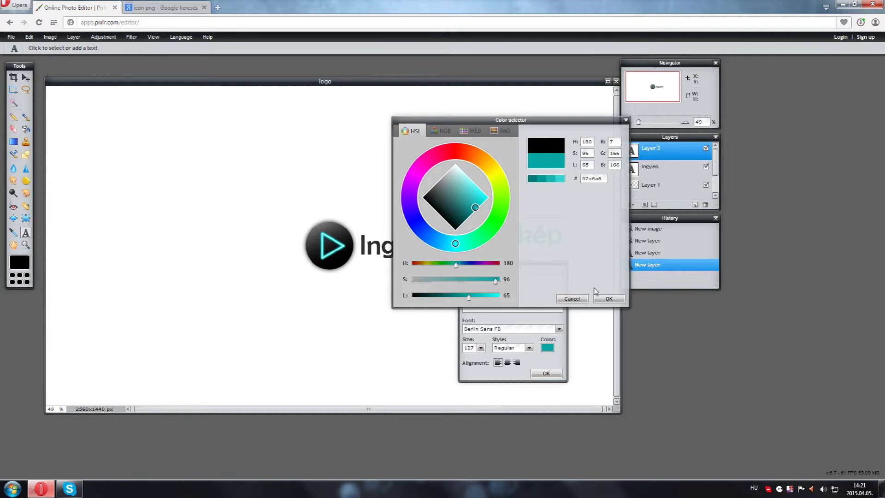
left_click(609, 299)
Position Borítókép directly after Ingyen on the same line
left_click_drag(541, 256, 524, 251)
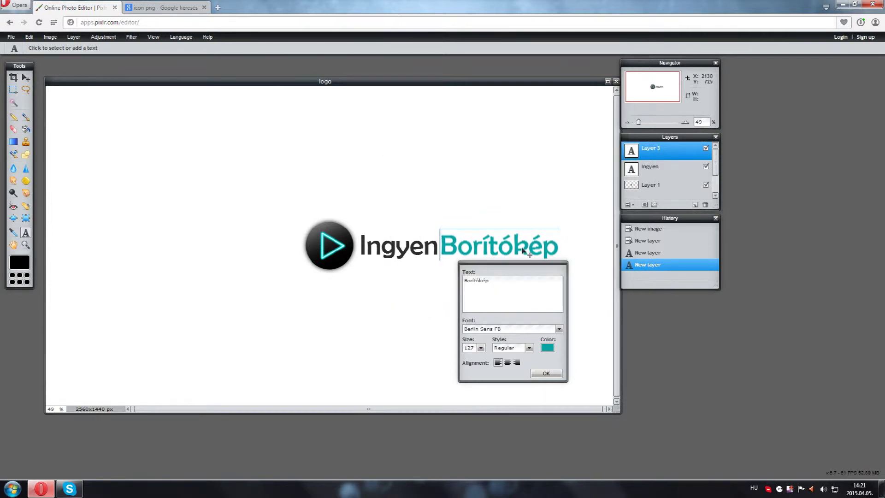
left_click_drag(524, 251, 523, 250)
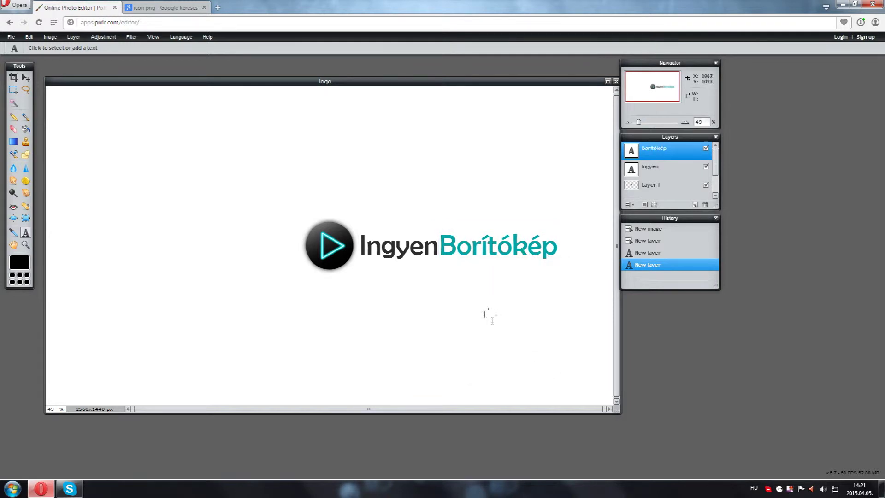
key("v")
scroll(446, 260, "down", 1)
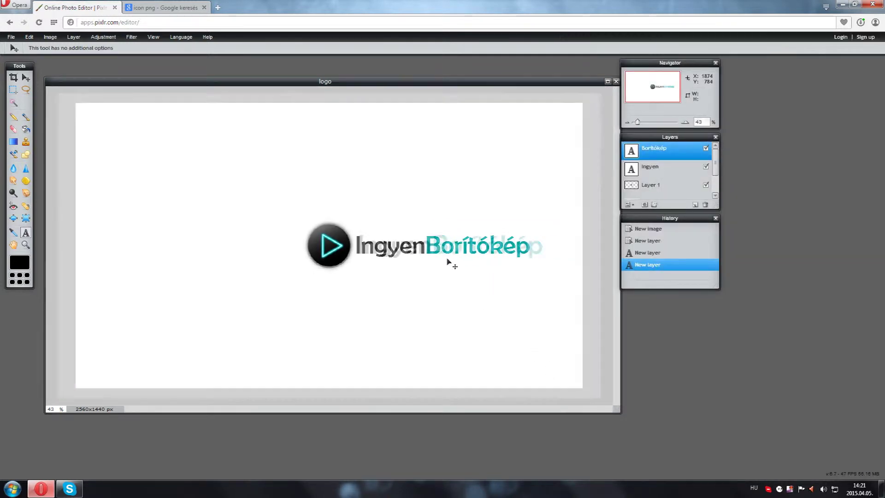
scroll(447, 261, "up", 1)
key("t")
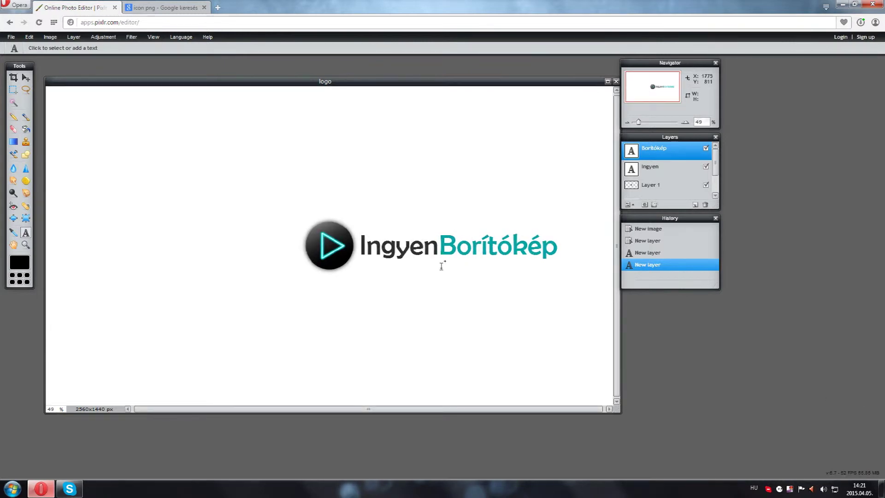
Search Google Images for 'battlefield 4 png'
left_click(193, 9)
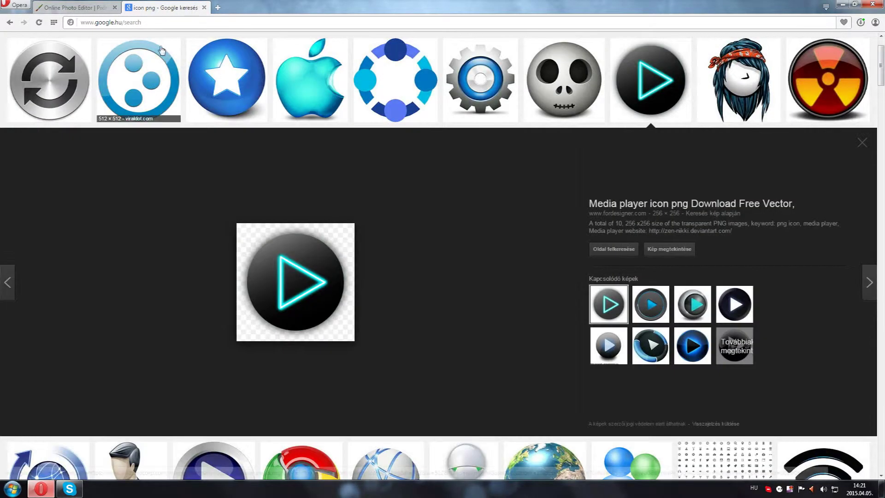
left_click_drag(96, 47, 11, 47)
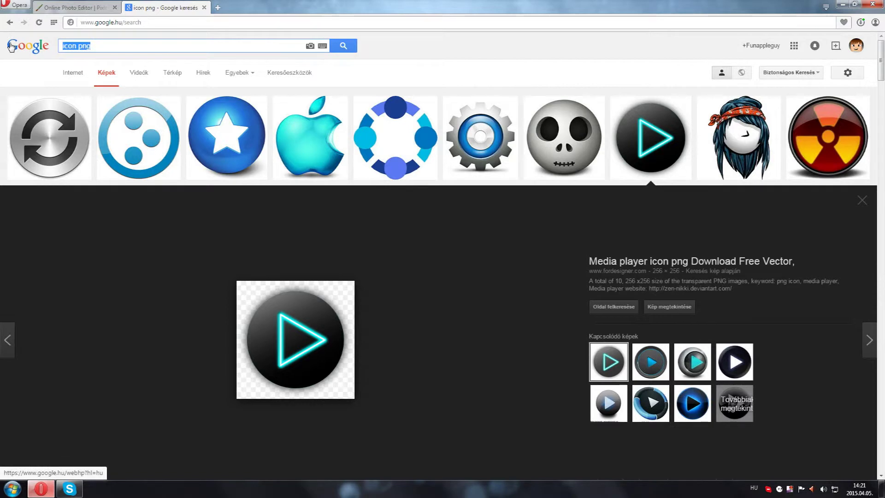
type("battlefield 4 png")
key("Return")
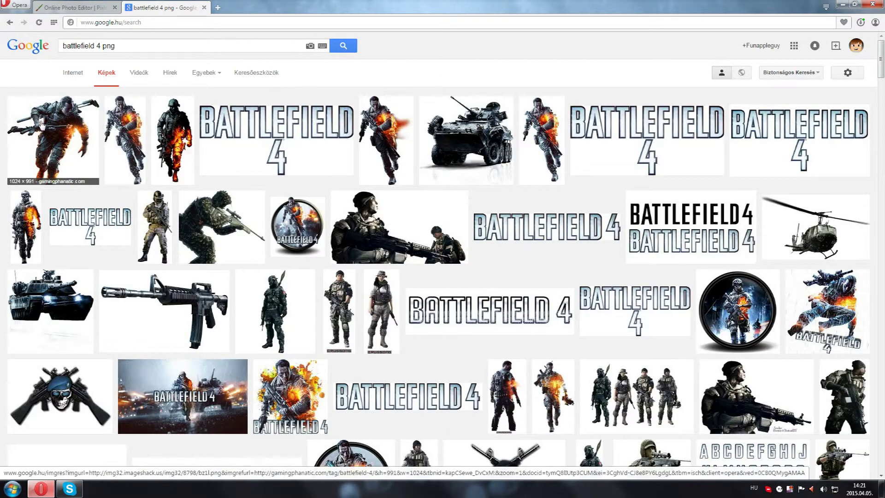
Save the transparent Battlefield 4 soldier PNG to the desktop
left_click(176, 172)
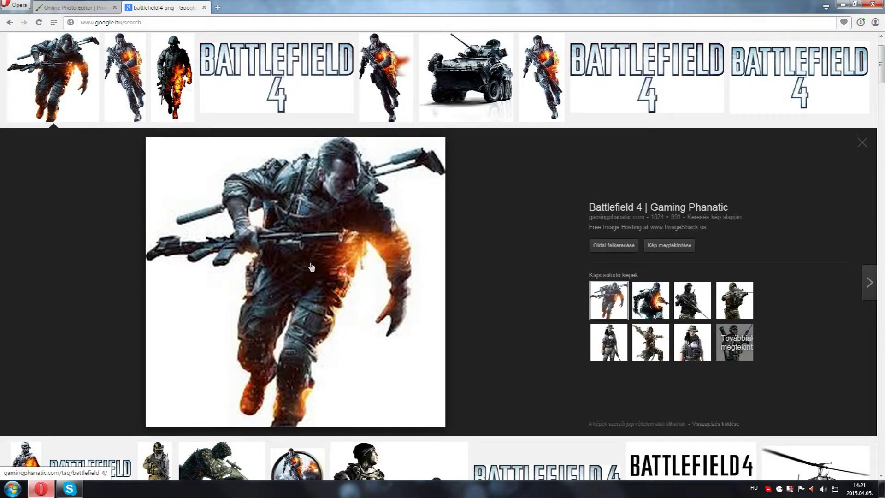
left_click(125, 79)
right_click(304, 252)
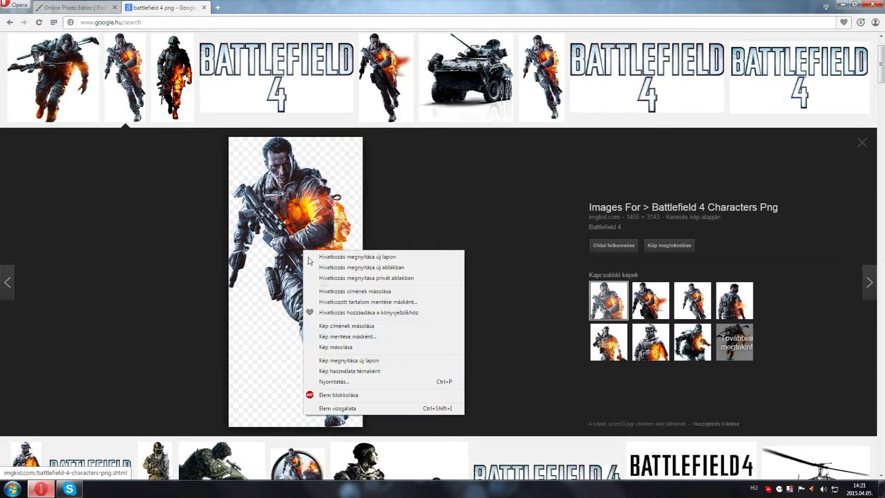
left_click(358, 340)
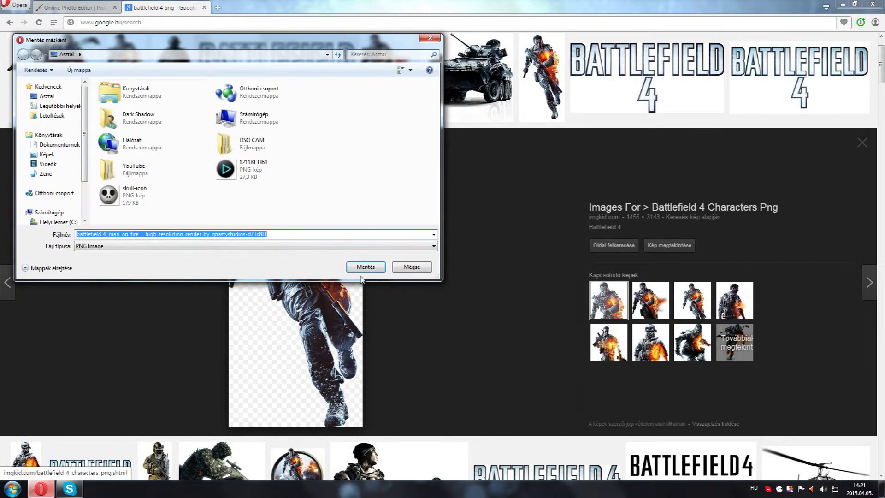
left_click(364, 268)
left_click(79, 7)
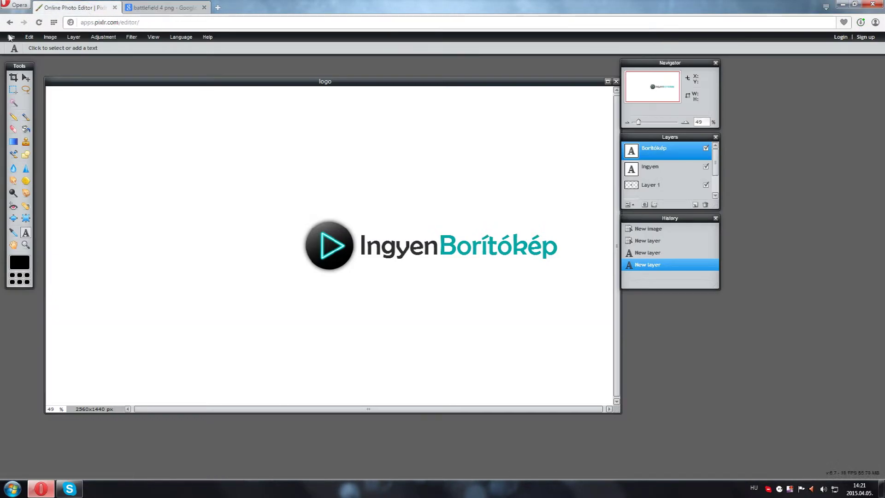
Open the downloaded Battlefield soldier PNG in Pixlr Editor
left_click(9, 37)
left_click(18, 61)
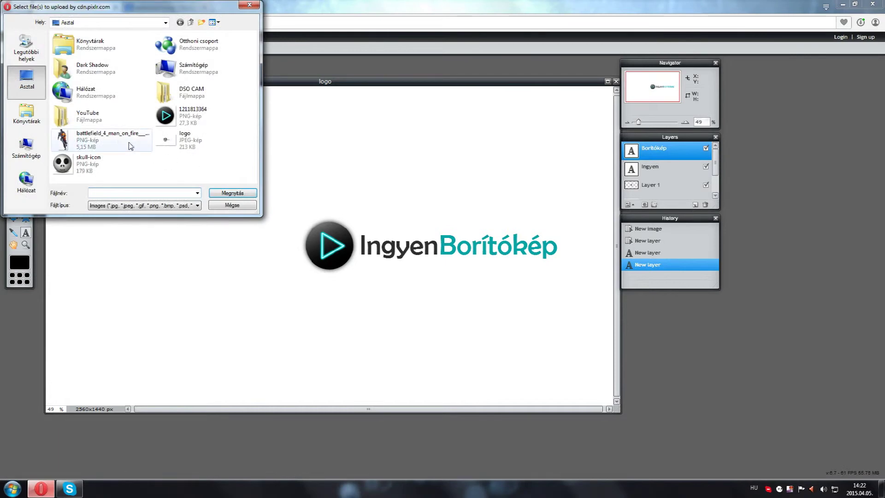
left_click(132, 144)
left_click(244, 193)
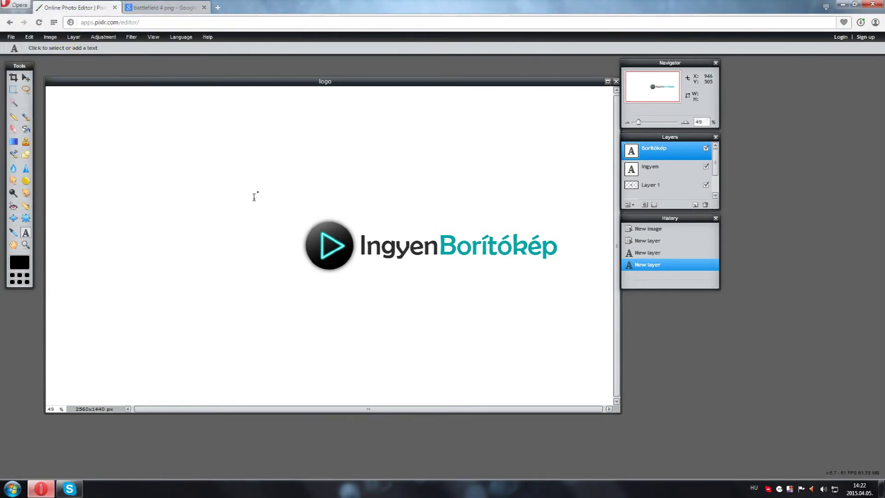
Copy the entire soldier image and paste it into the logo as a new layer
left_click(29, 37)
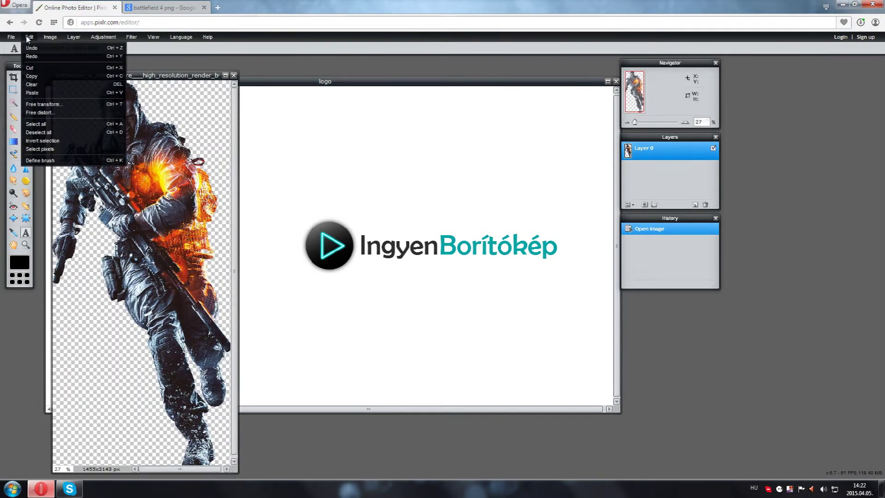
left_click(57, 124)
left_click(29, 37)
left_click(32, 75)
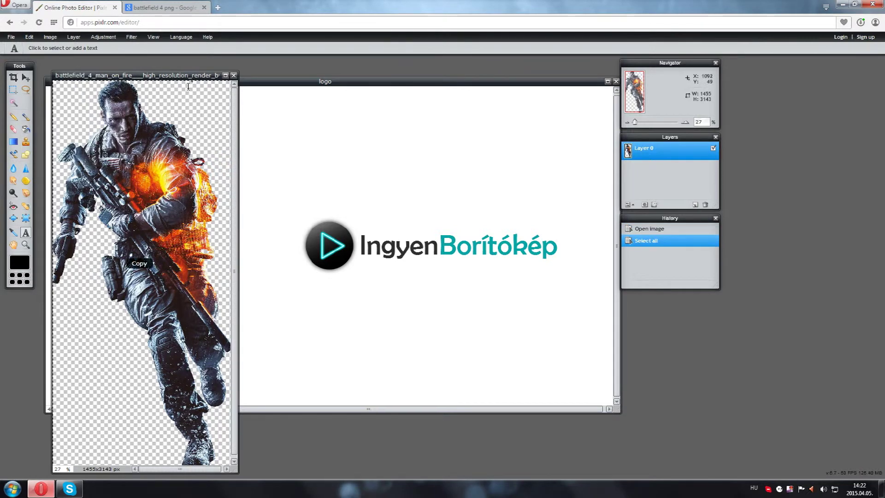
left_click(327, 143)
key("ctrl+v")
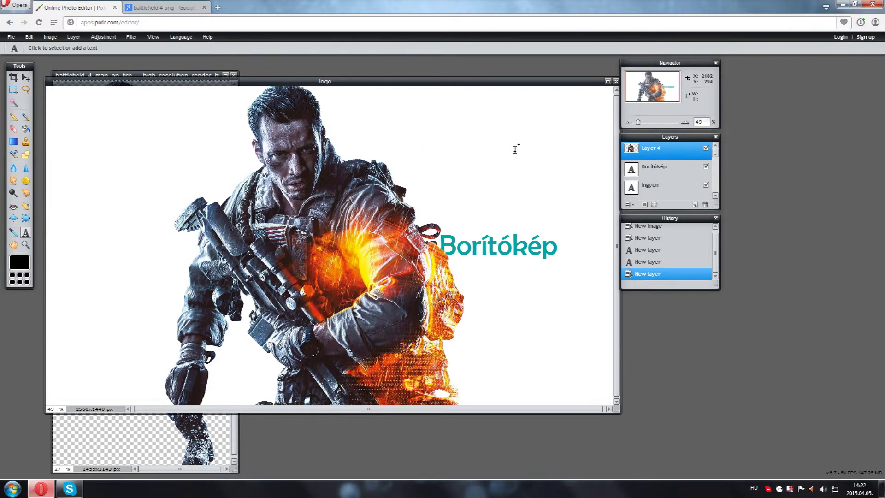
Shrink the soldier layer and move it to the canvas's right edge beside the title
key("v")
scroll(479, 159, "down", 2)
scroll(475, 162, "down", 2)
key("t")
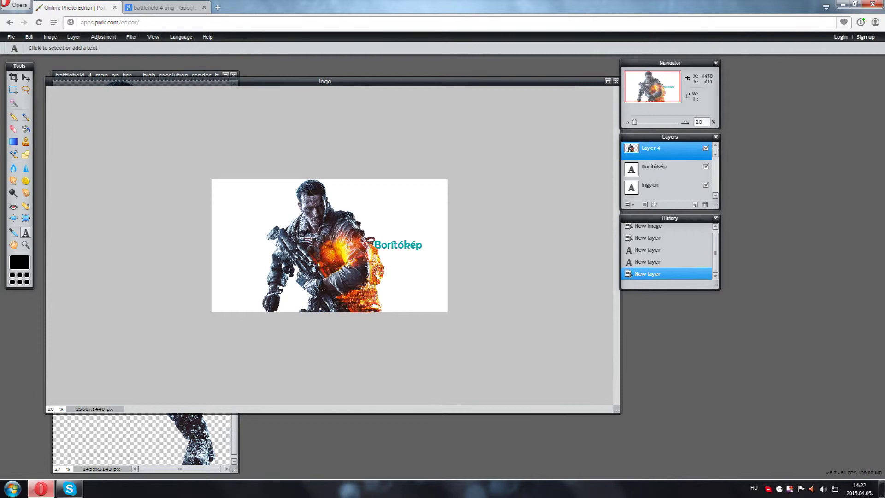
scroll(391, 214, "up", 1)
left_click(335, 241)
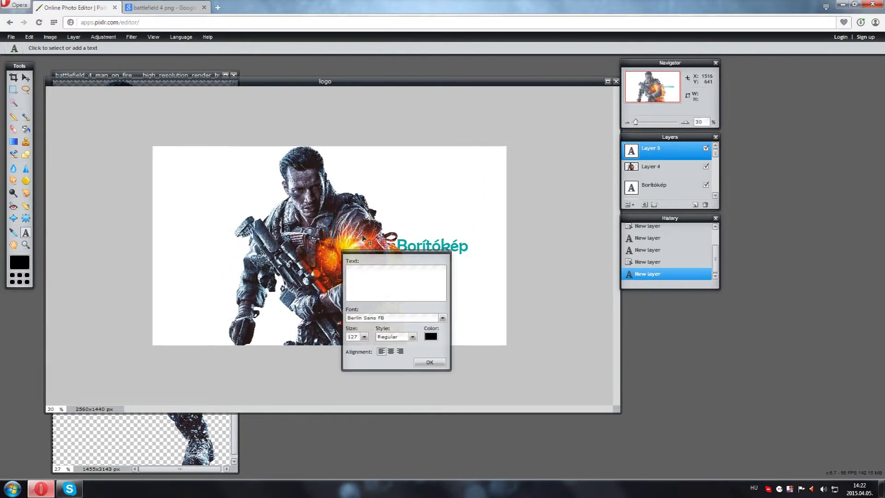
key("Escape")
key("v")
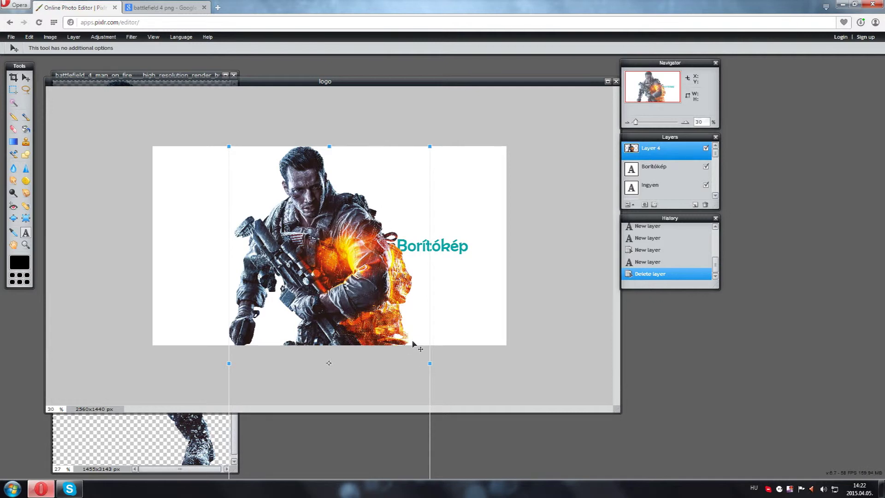
left_click_drag(430, 147, 365, 285)
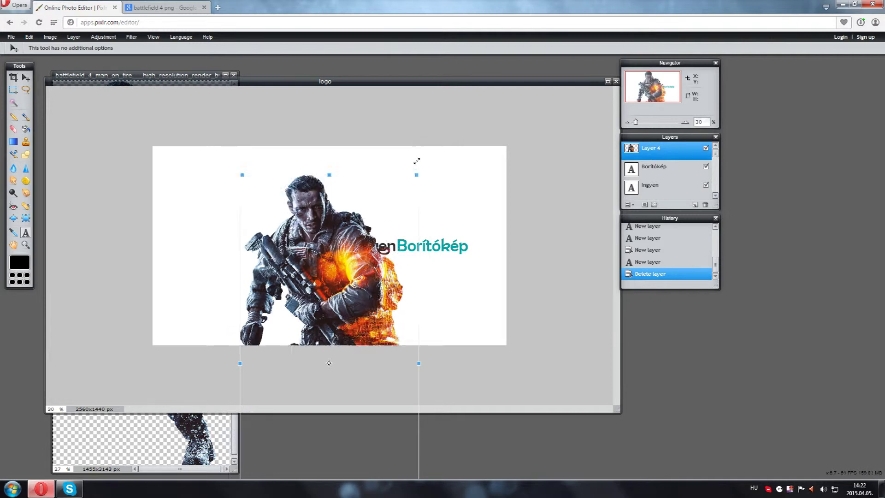
mouse_move(332, 316)
left_mouse_down()
mouse_move(478, 208)
mouse_move(438, 284)
mouse_move(486, 214)
left_mouse_up()
left_click(189, 428)
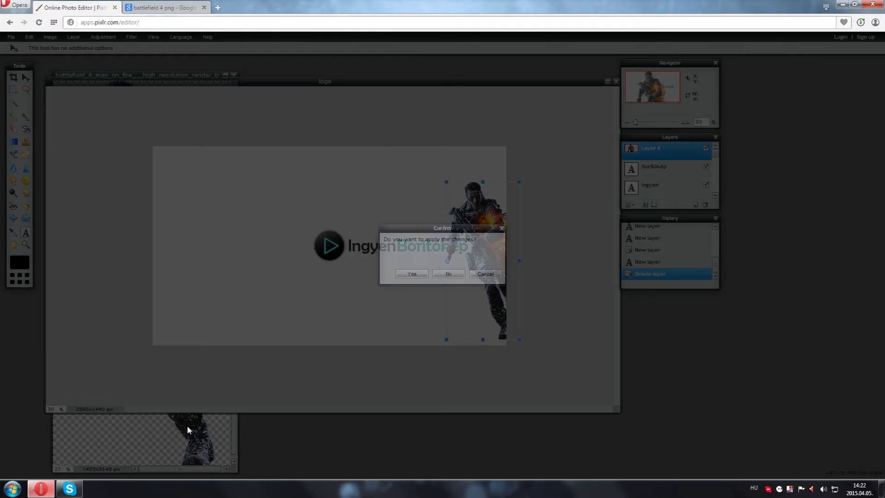
left_click(420, 276)
Close the soldier source image without saving
left_click(162, 469)
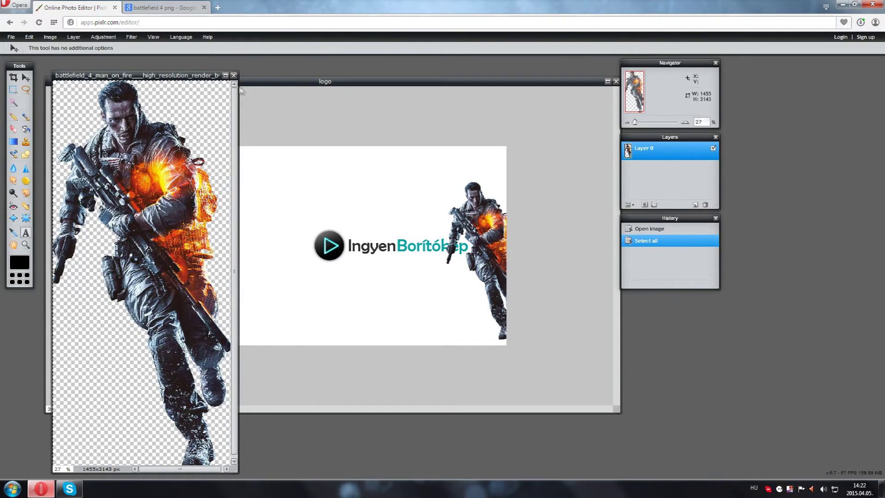
left_click(234, 75)
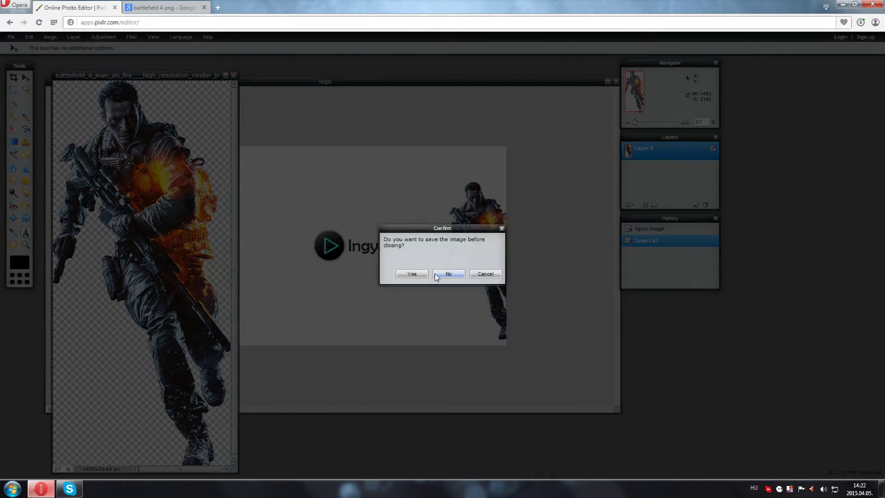
left_click(436, 275)
scroll(341, 221, "up", 2)
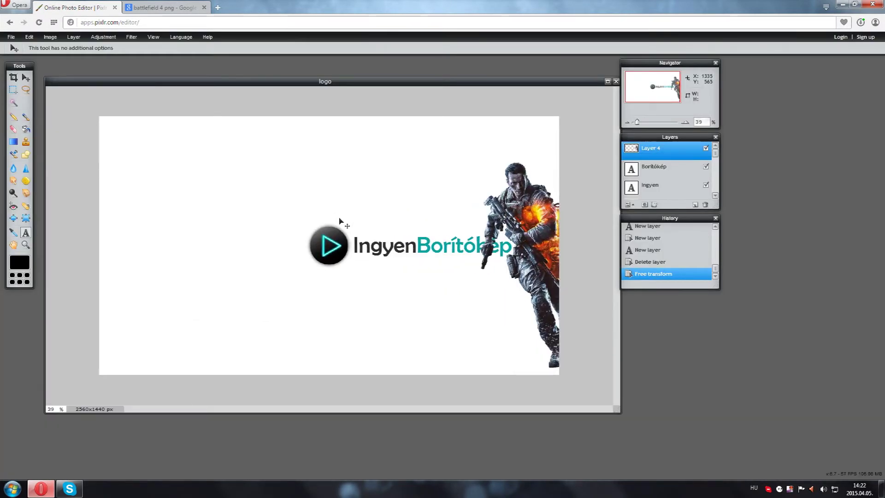
scroll(350, 220, "up", 1)
key("t")
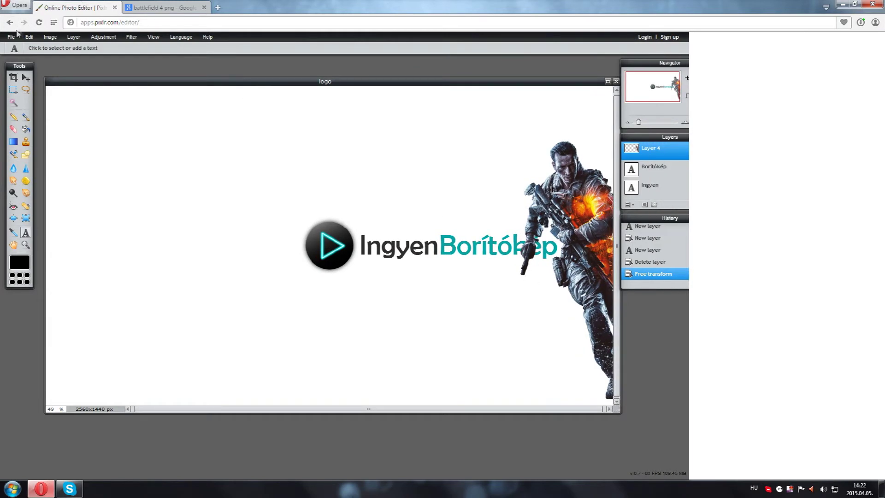
Save the cover as a JPEG named 'logo' at quality 100
left_click(11, 37)
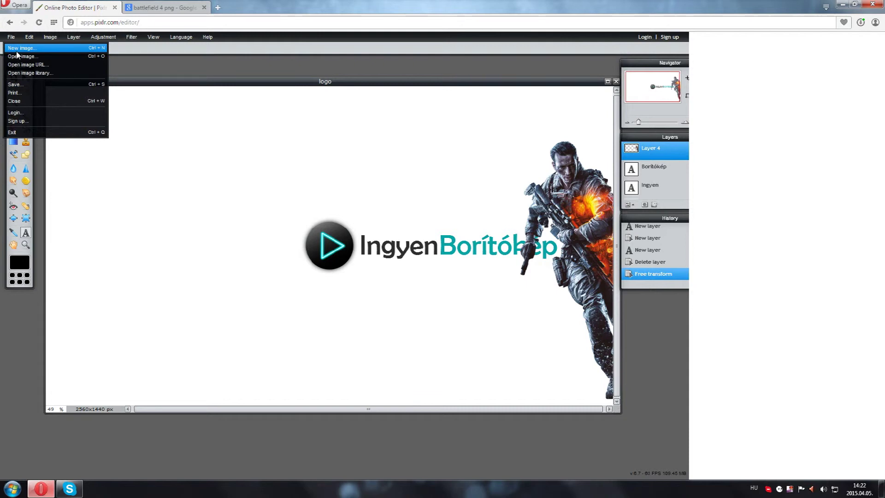
left_click(16, 84)
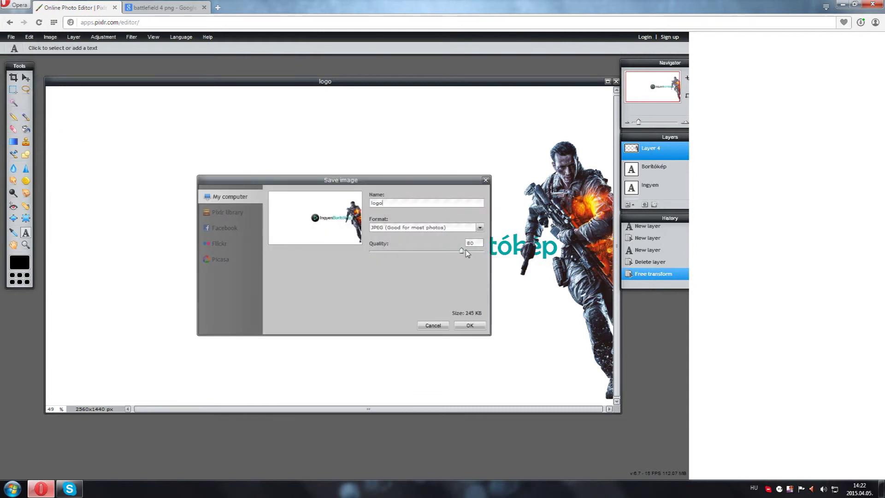
key("Return")
left_click(469, 326)
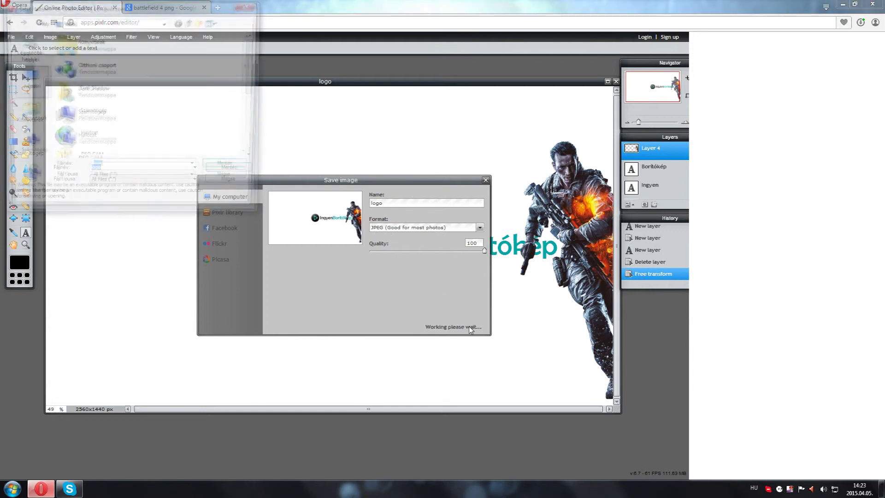
Save it to the desktop, replace the existing logo.jpg, and minimize the browser
left_click_drag(253, 78, 253, 136)
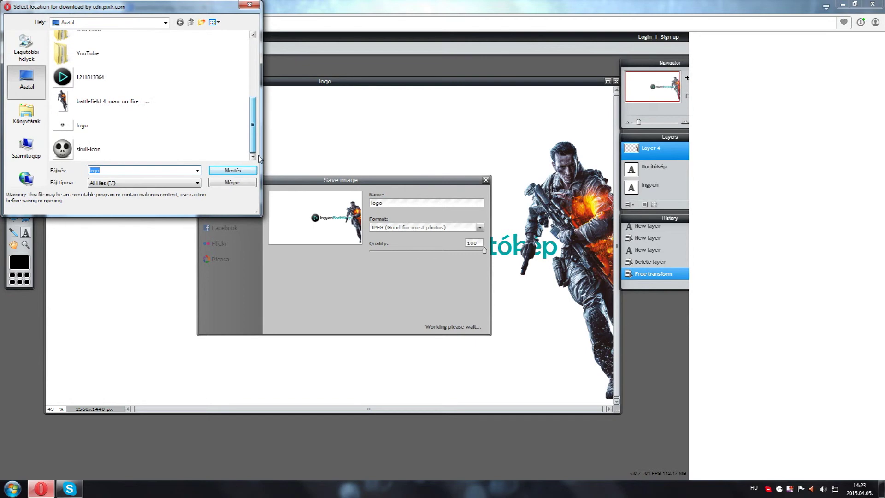
left_click(232, 171)
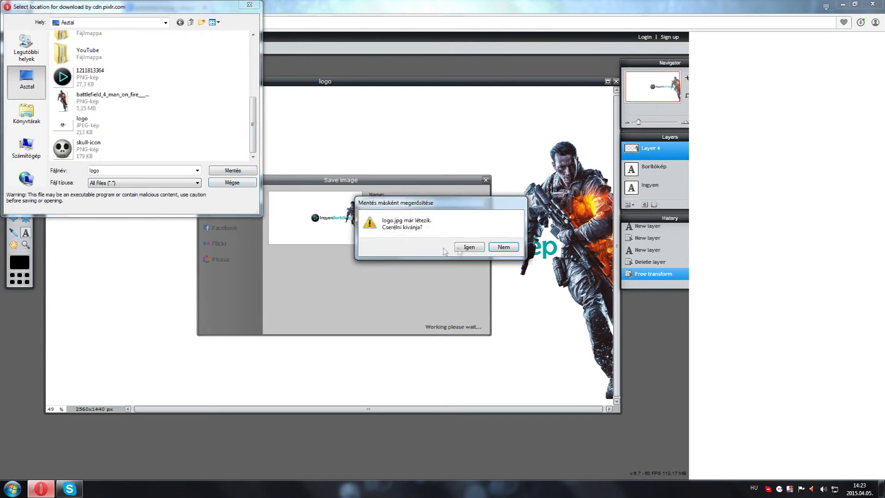
left_click(471, 249)
left_click(842, 5)
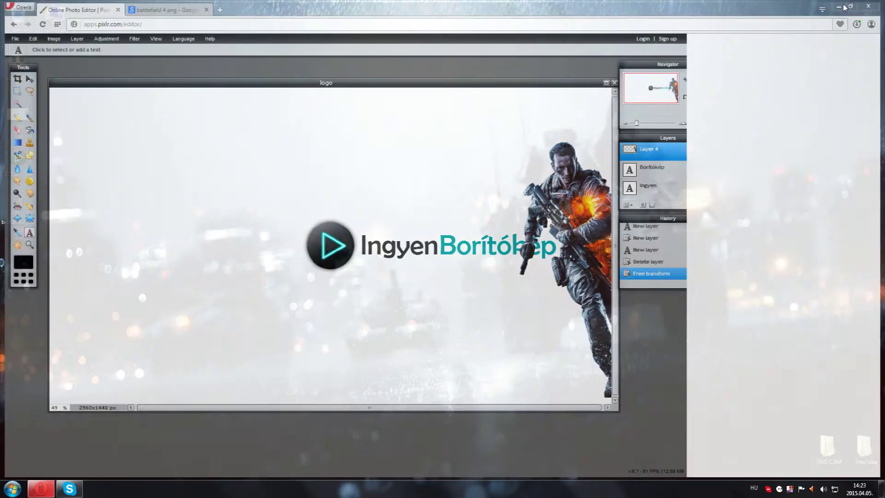
Open the saved logo image from the desktop in Photo Viewer to check it
double_click(18, 115)
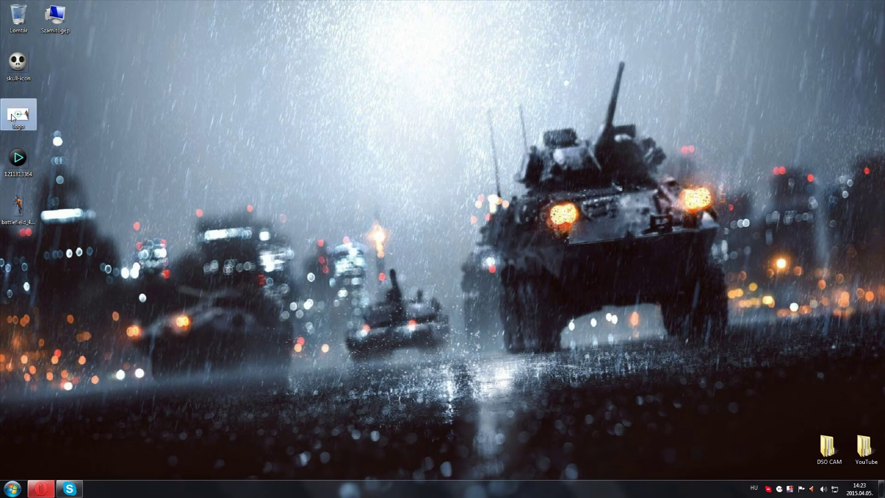